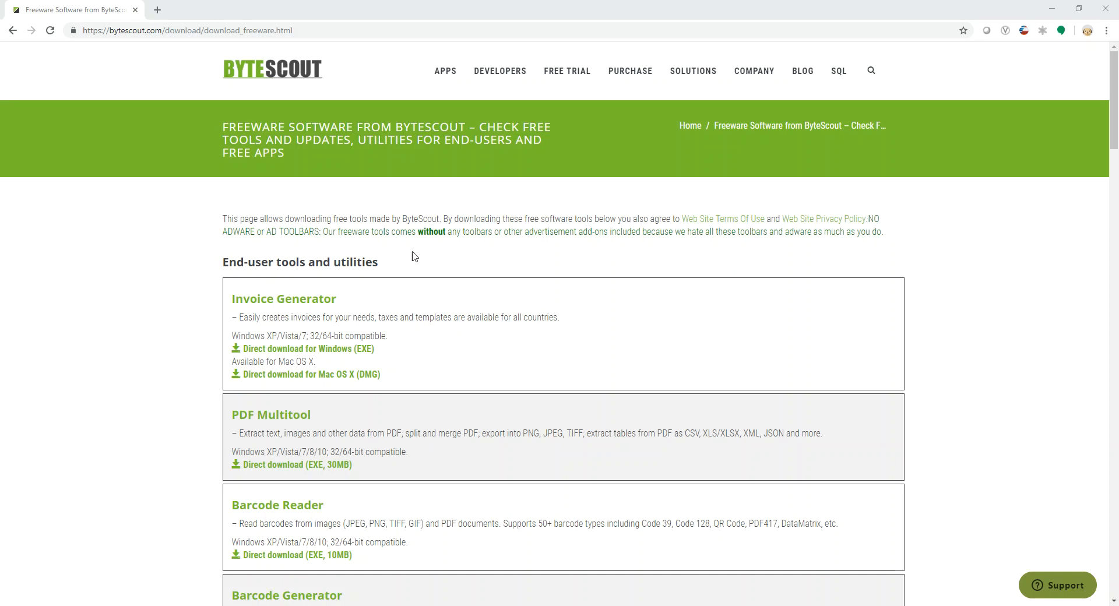
- Look through the freeware download page's list of end-user tools, developer tools and deprecated software, and return to the PDF Multitool entry
{"action": "scroll", "coordinate": [557, 283], "scroll_direction": "down", "scroll_amount": 2}
{"action": "scroll", "coordinate": [557, 285], "scroll_direction": "down", "scroll_amount": 3}
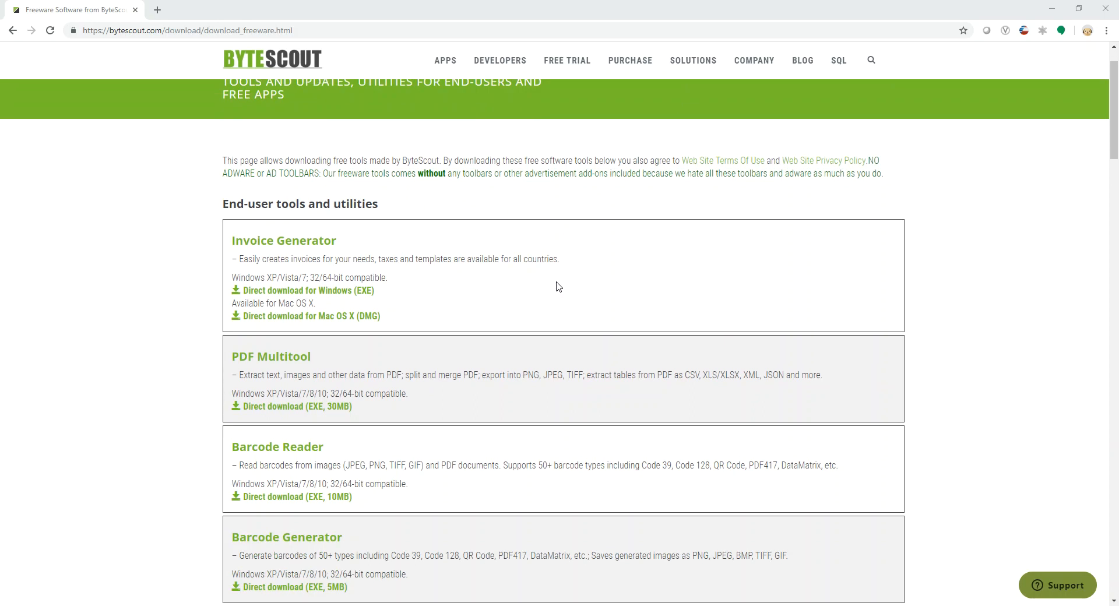
{"action": "scroll", "coordinate": [556, 286], "scroll_direction": "down", "scroll_amount": 2}
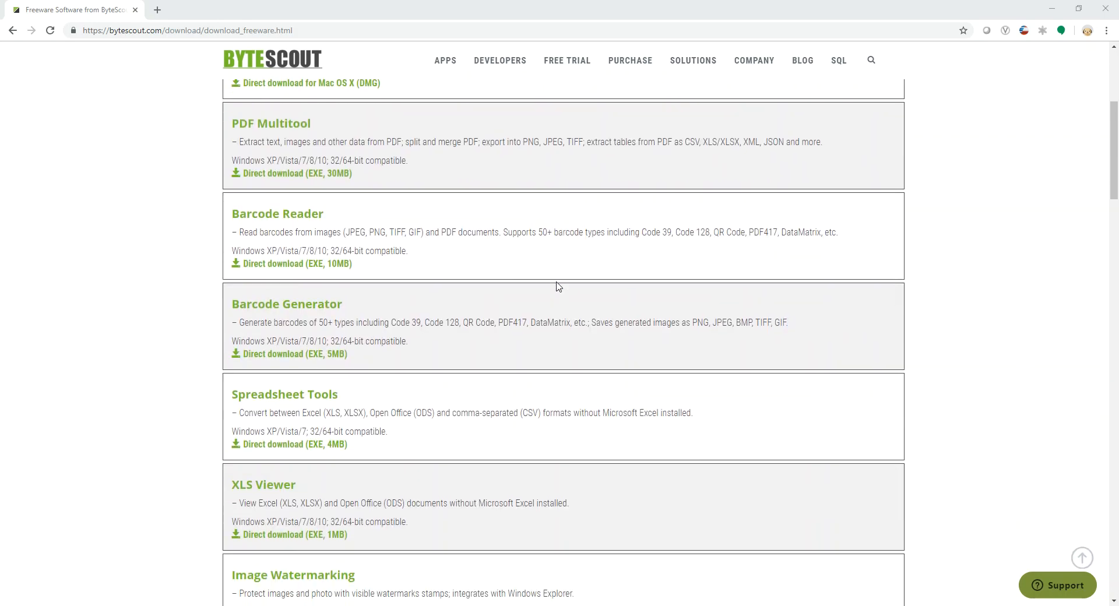
{"action": "scroll", "coordinate": [556, 286], "scroll_direction": "down", "scroll_amount": 4}
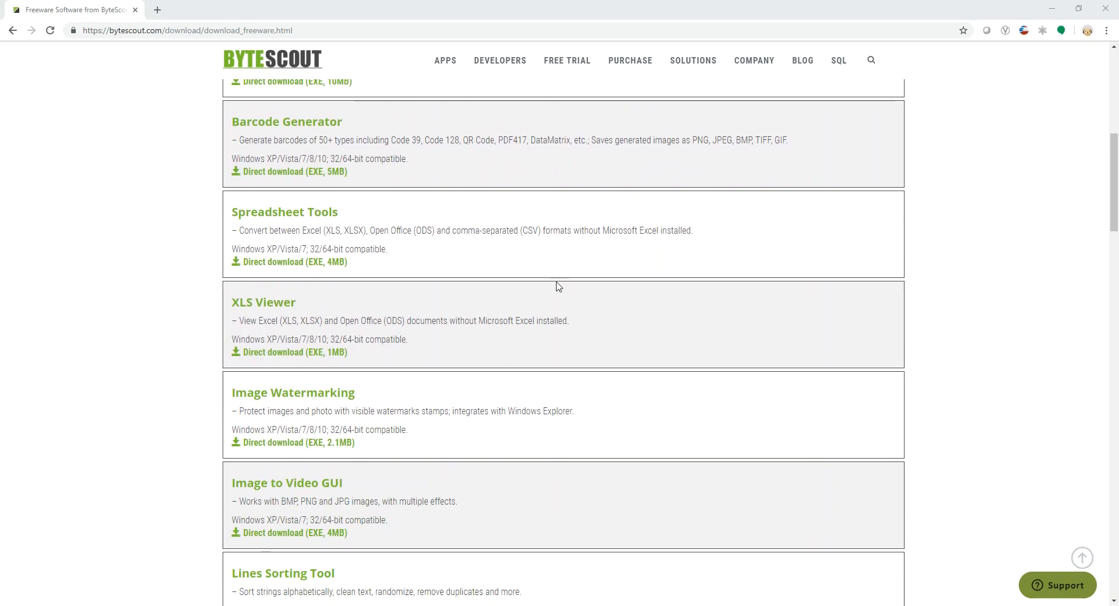
{"action": "scroll", "coordinate": [556, 286], "scroll_direction": "down", "scroll_amount": 5}
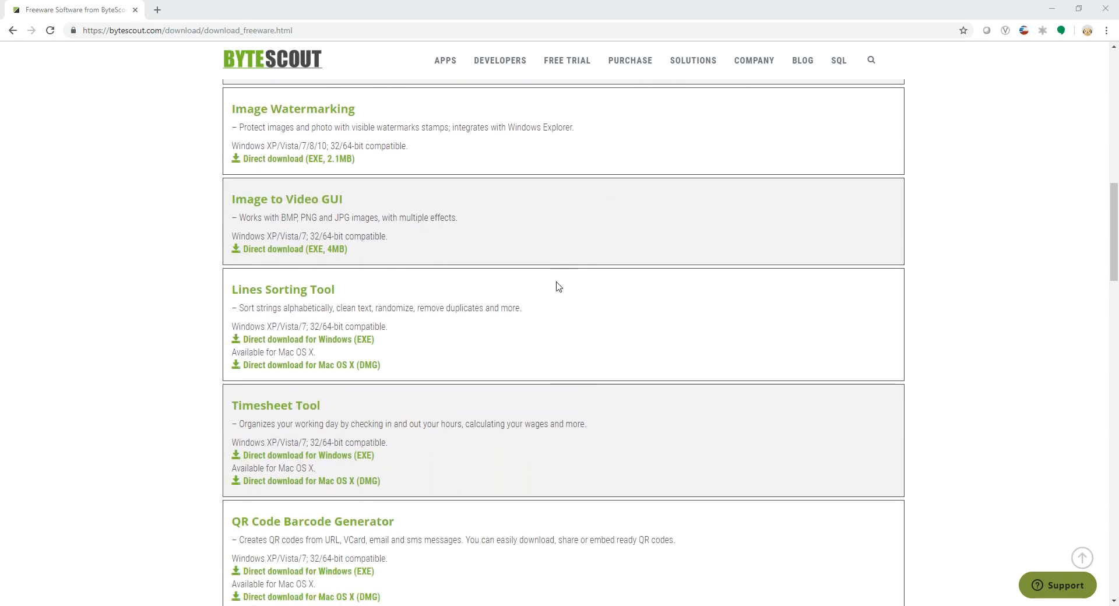
{"action": "scroll", "coordinate": [558, 286], "scroll_direction": "down", "scroll_amount": 5}
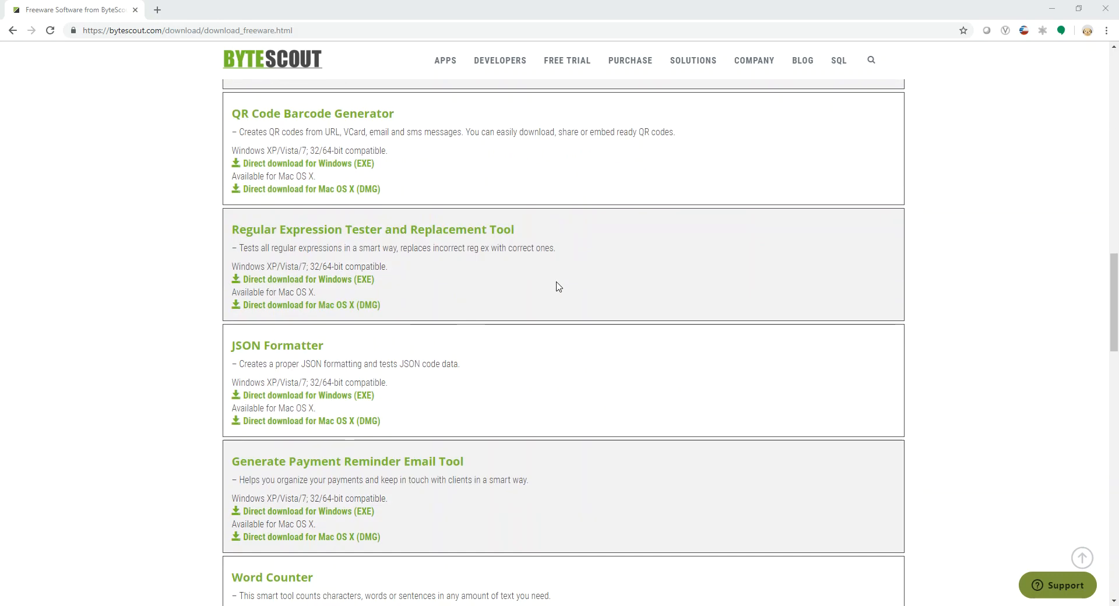
{"action": "scroll", "coordinate": [557, 286], "scroll_direction": "down", "scroll_amount": 7}
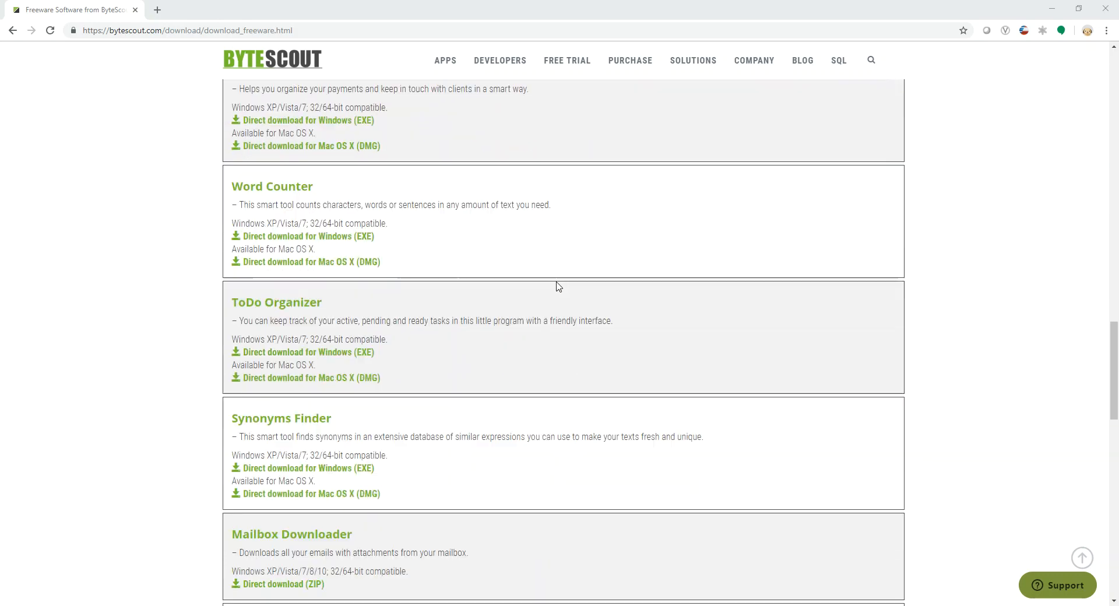
{"action": "scroll", "coordinate": [557, 286], "scroll_direction": "down", "scroll_amount": 5}
{"action": "scroll", "coordinate": [558, 286], "scroll_direction": "down", "scroll_amount": 2}
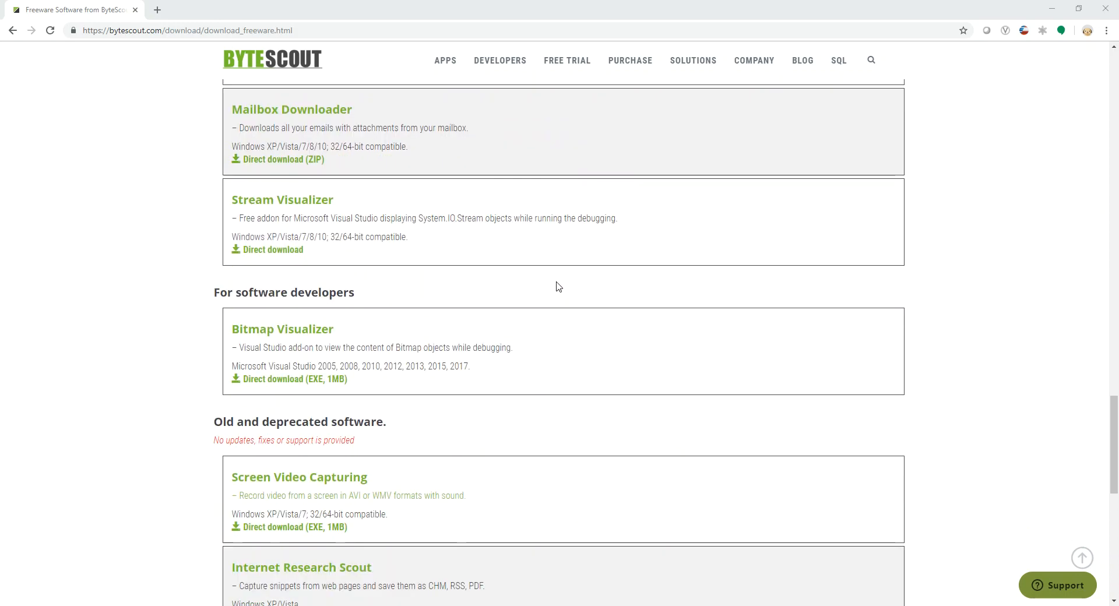
{"action": "scroll", "coordinate": [558, 286], "scroll_direction": "up", "scroll_amount": 11}
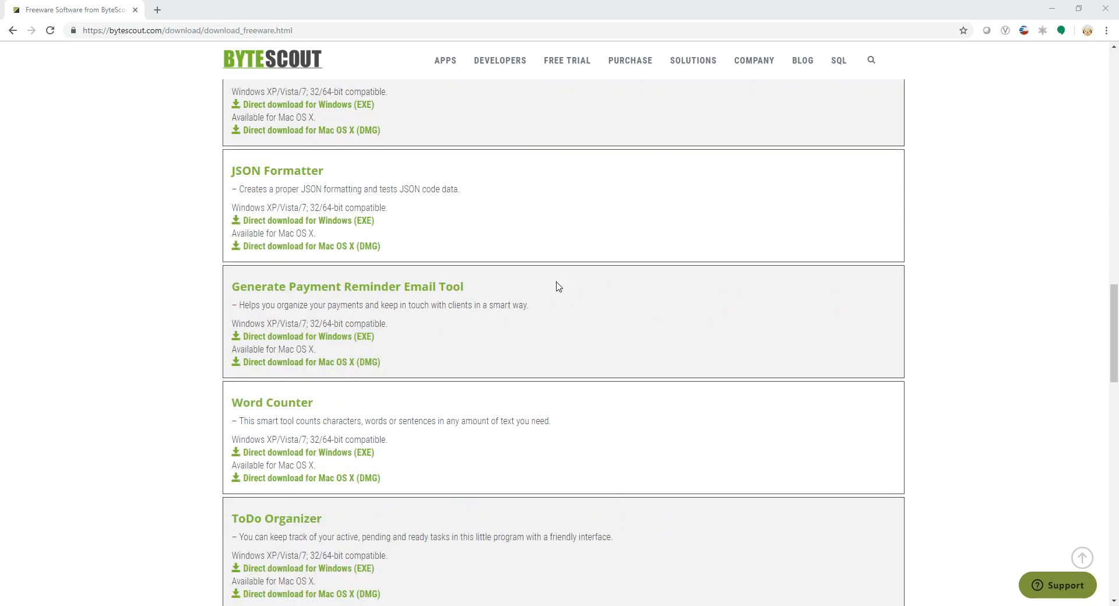
{"action": "scroll", "coordinate": [558, 286], "scroll_direction": "up", "scroll_amount": 8}
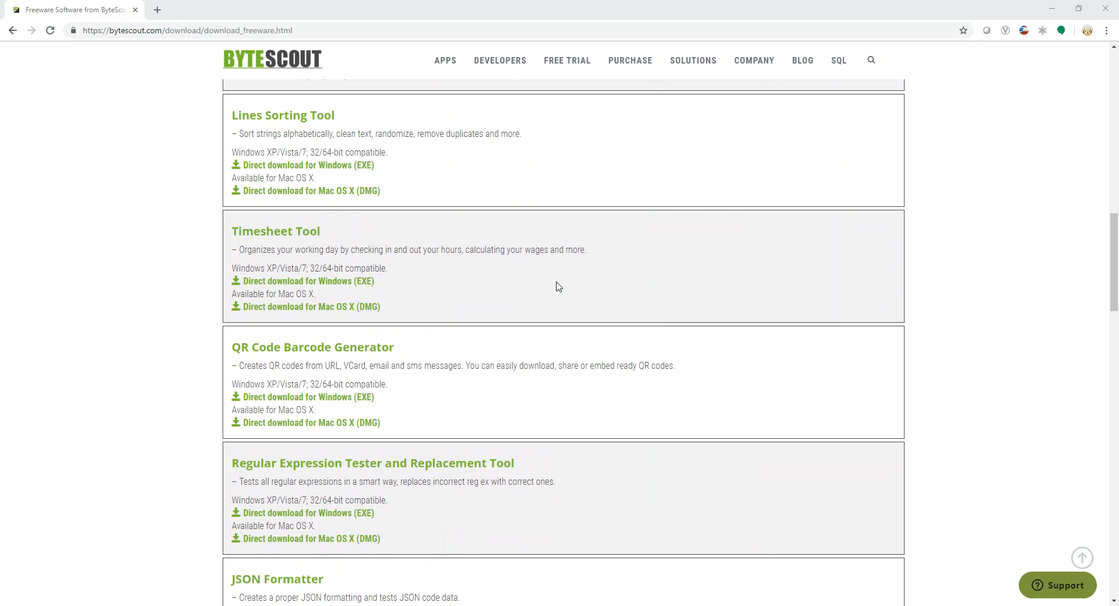
{"action": "scroll", "coordinate": [558, 286], "scroll_direction": "up", "scroll_amount": 9}
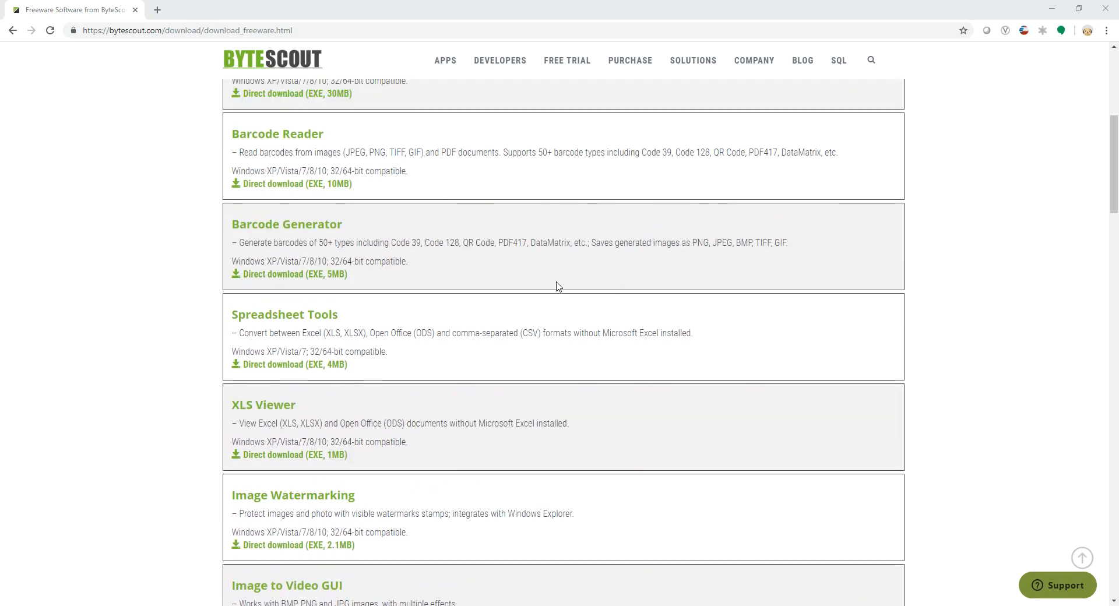
{"action": "scroll", "coordinate": [558, 287], "scroll_direction": "up", "scroll_amount": 3}
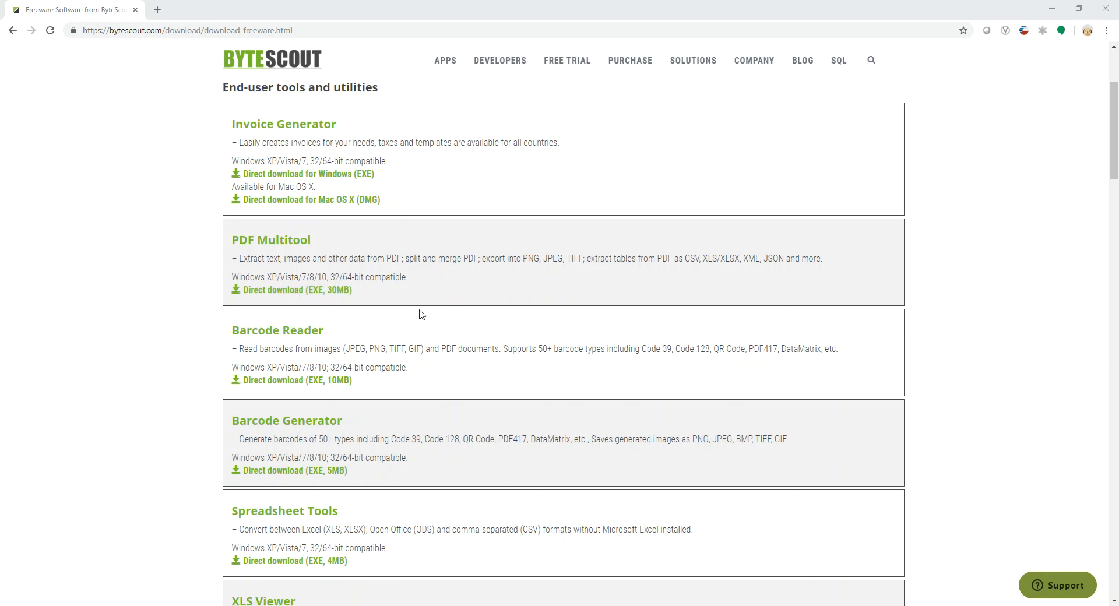
- Download the PDF Multitool installer, run it, and exit the setup without installing
{"action": "left_click", "coordinate": [262, 291]}
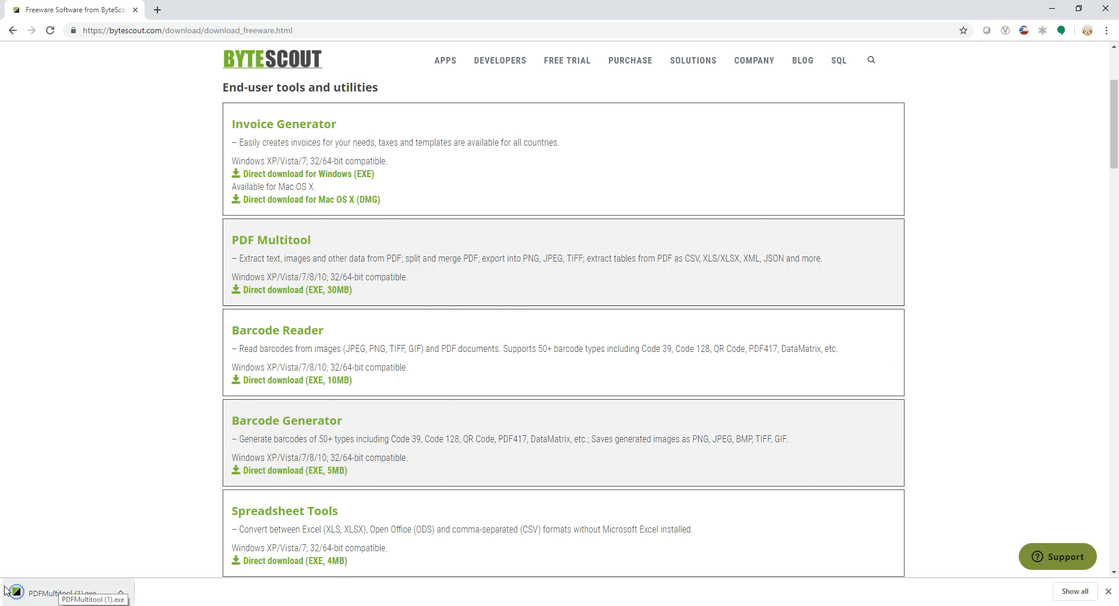
{"action": "left_click", "coordinate": [59, 593]}
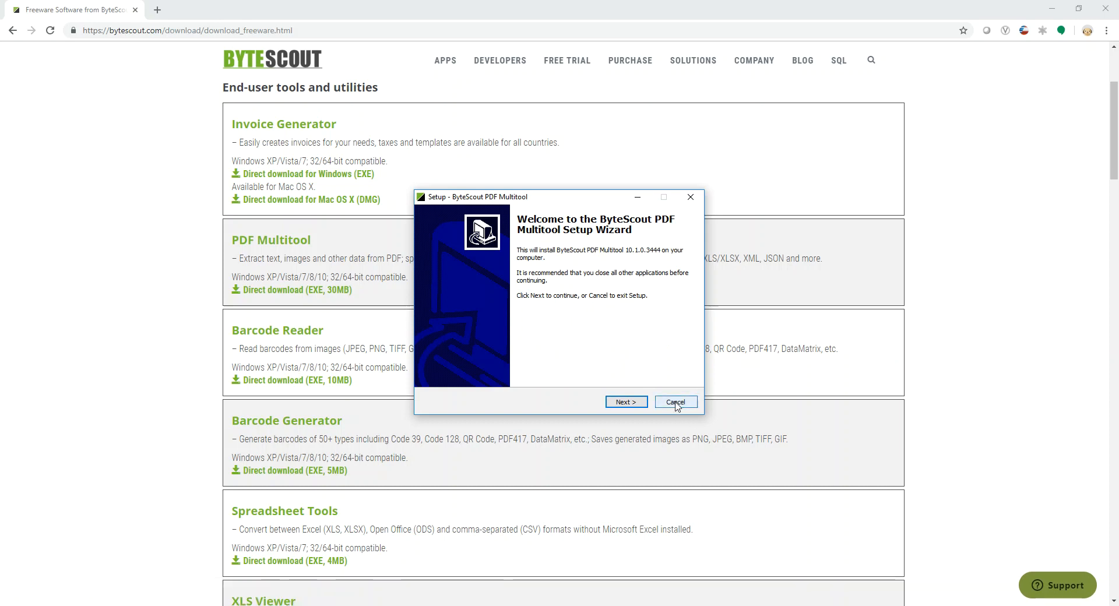
{"action": "left_click", "coordinate": [676, 404]}
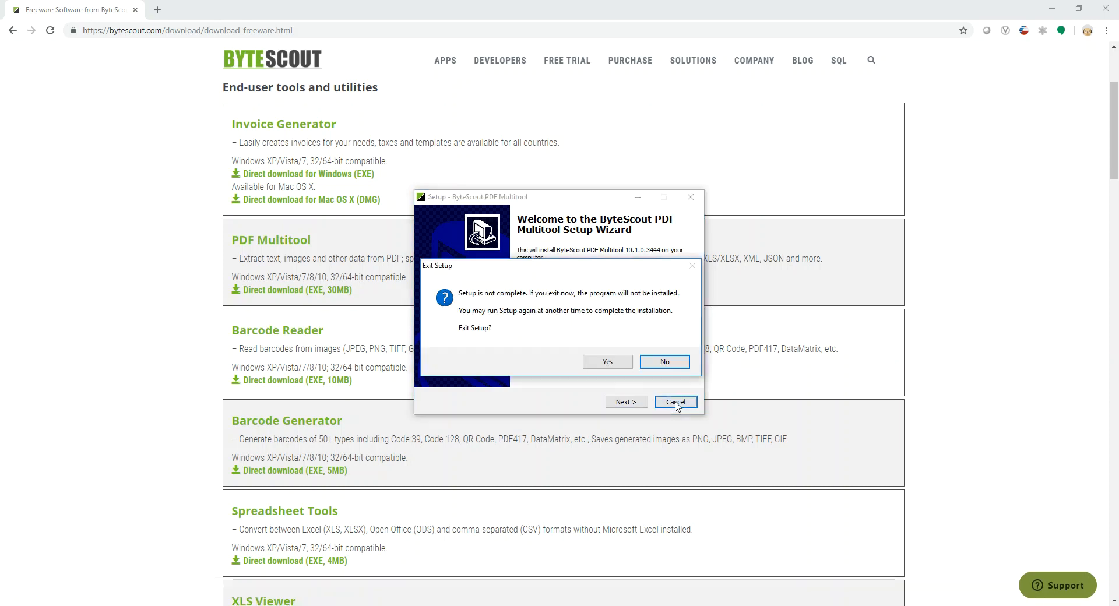
{"action": "left_click", "coordinate": [608, 362]}
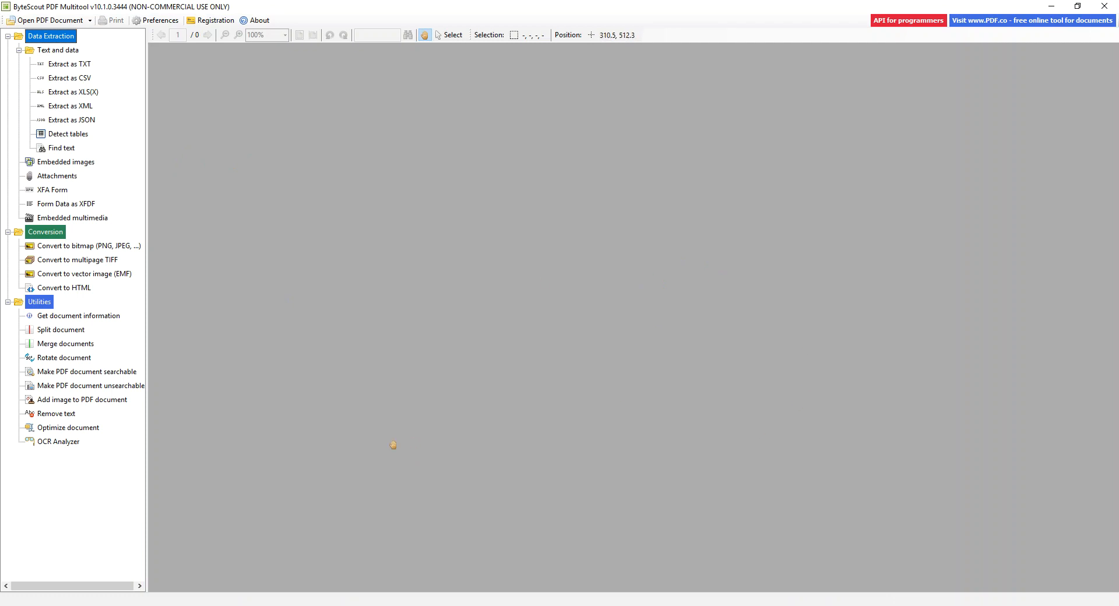
- Close the open PDF Multitool window and relaunch Bytescout PDF Multitool from a system search for "pdf"
{"action": "left_click", "coordinate": [1105, 7]}
{"action": "key", "text": "super+s"}
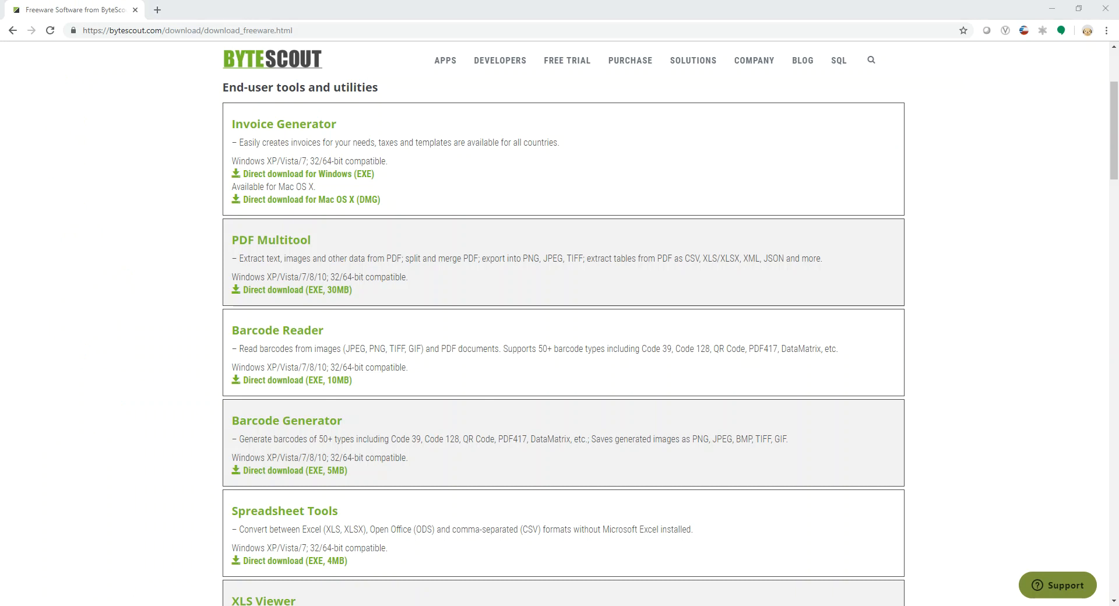
{"action": "type", "text": "pdf"}
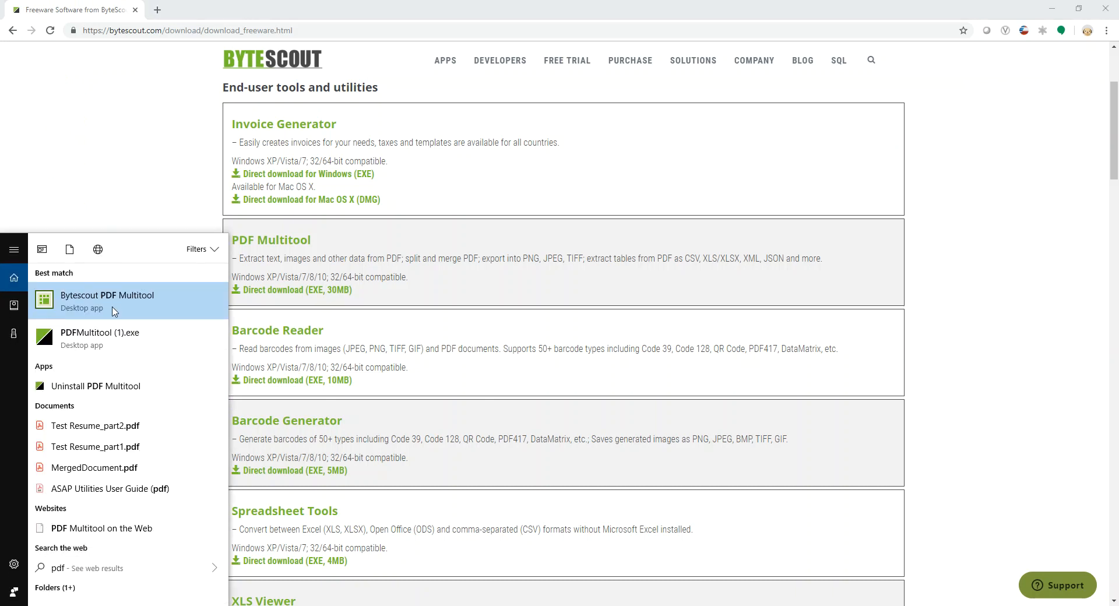
{"action": "left_click", "coordinate": [113, 310]}
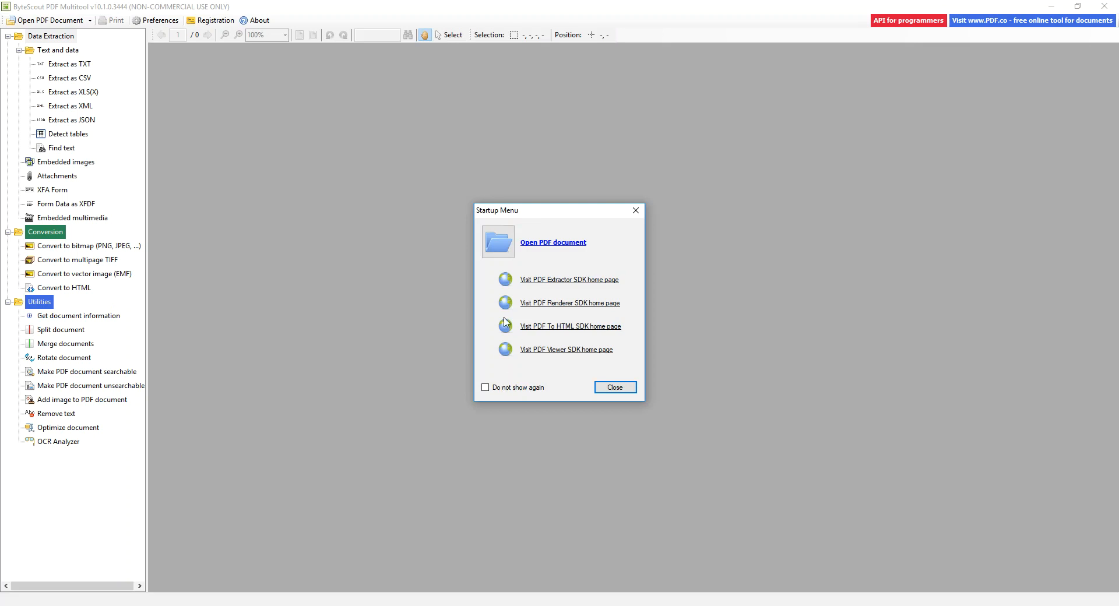
- Open the PDF document Test Resume.pdf from the Documents folder
{"action": "left_click", "coordinate": [565, 248]}
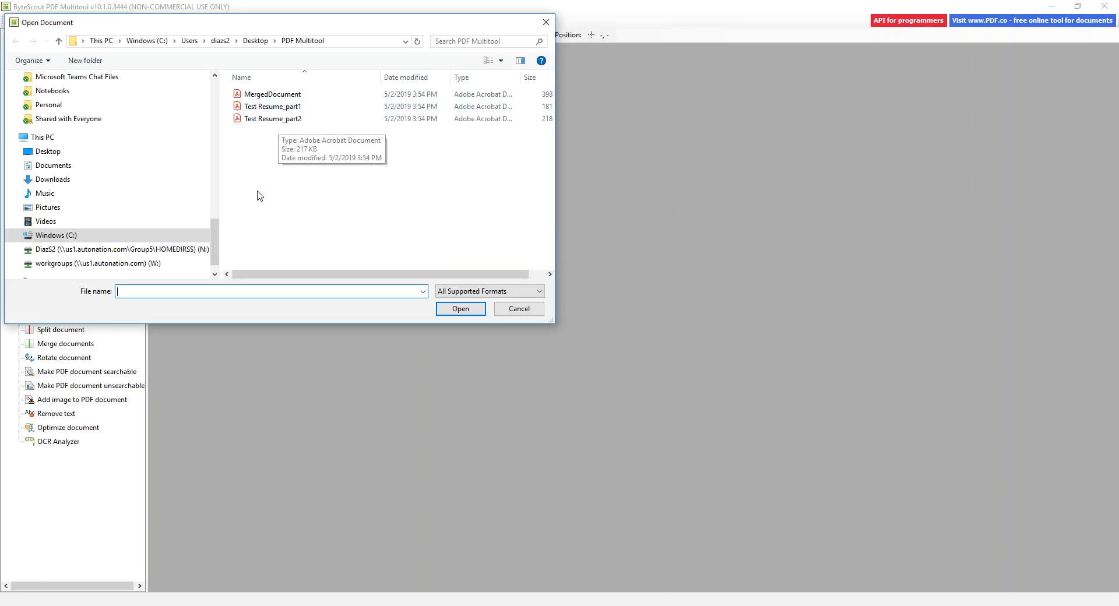
{"action": "left_click", "coordinate": [68, 168]}
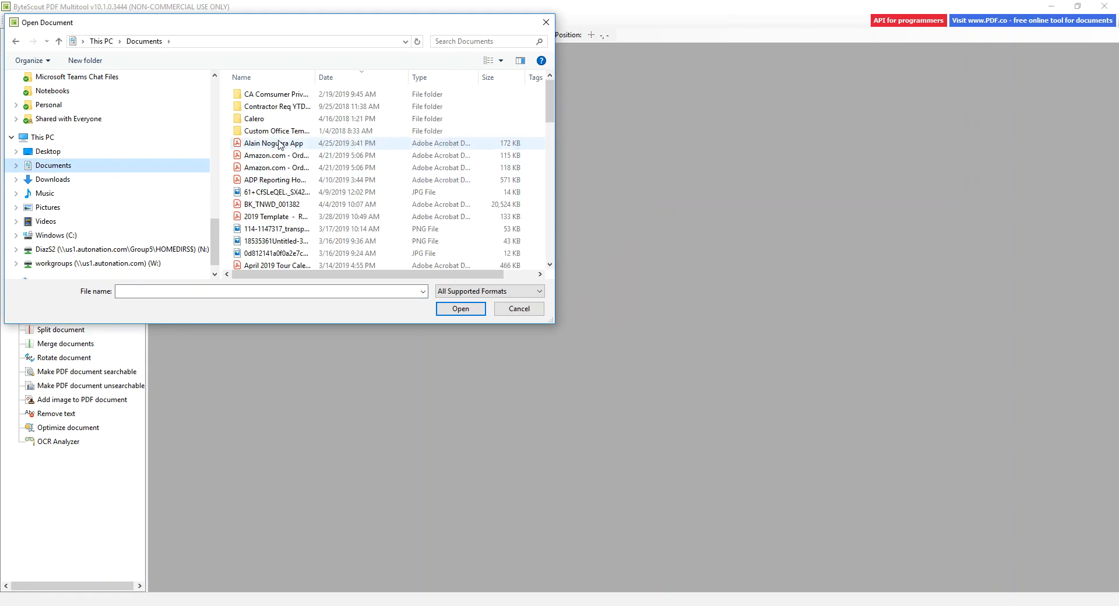
{"action": "double_click", "coordinate": [264, 241]}
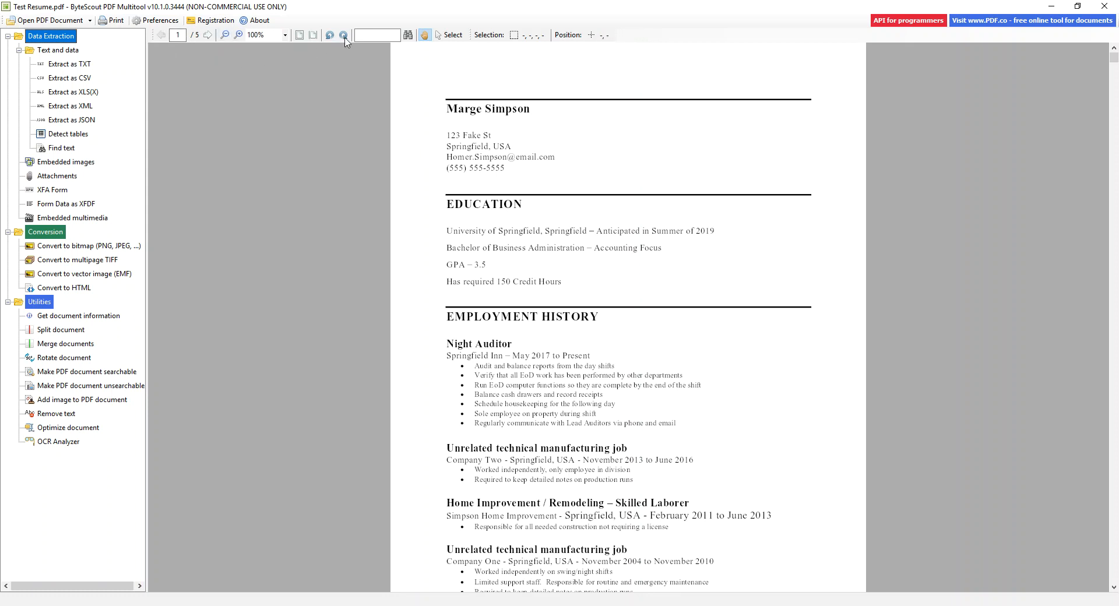
- Try the zoom controls on the resume, including 120% and 110%, fit width, and finally fit the whole page in view
{"action": "left_click", "coordinate": [237, 35]}
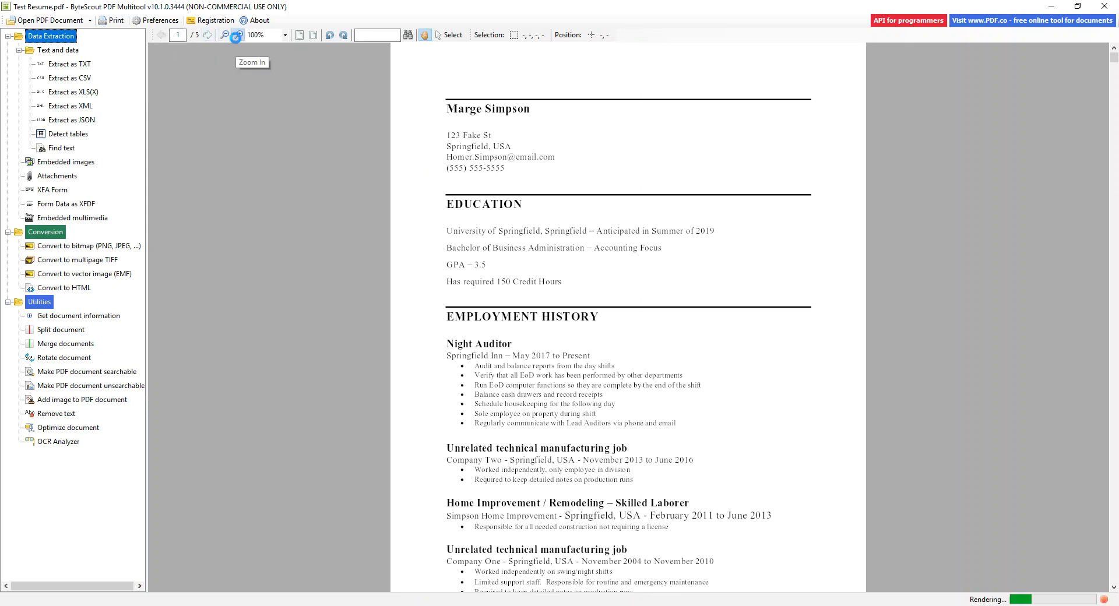
{"action": "left_click", "coordinate": [237, 36]}
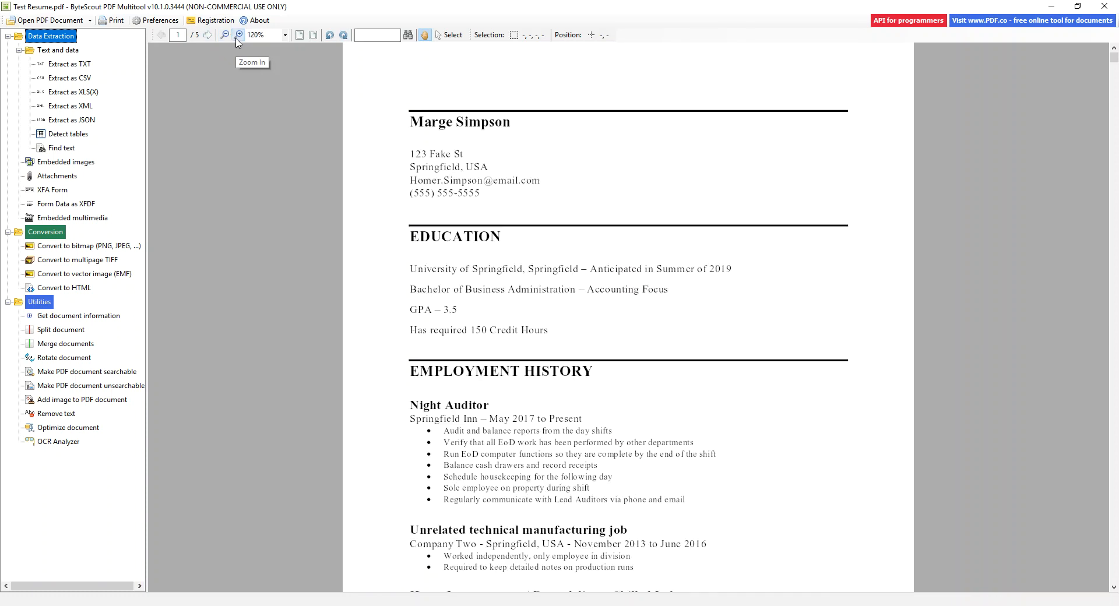
{"action": "left_click", "coordinate": [226, 36]}
{"action": "left_click", "coordinate": [285, 35]}
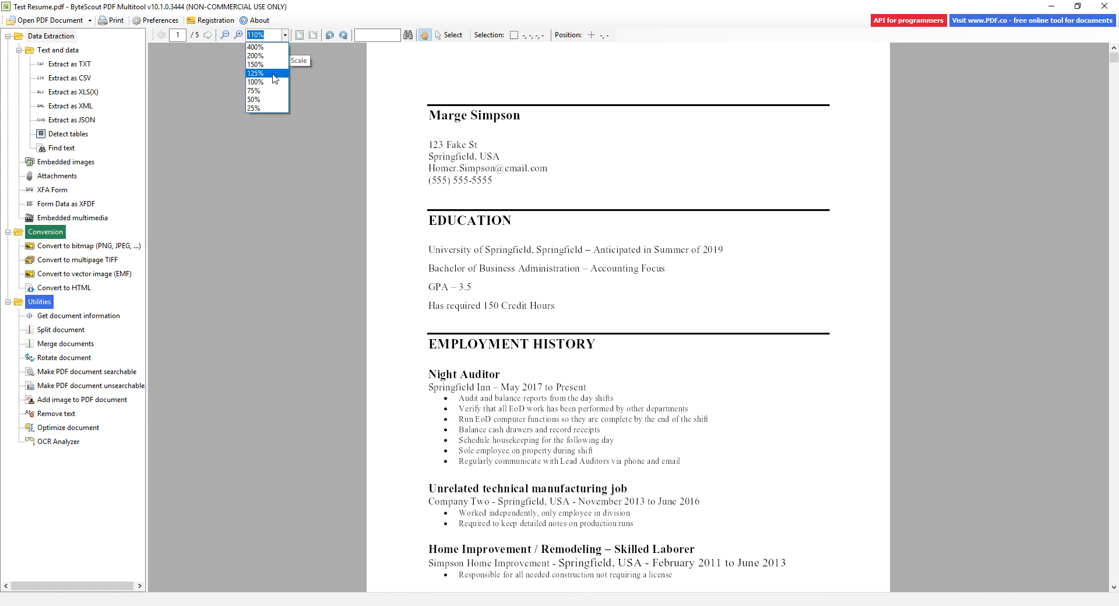
{"action": "left_click", "coordinate": [327, 103]}
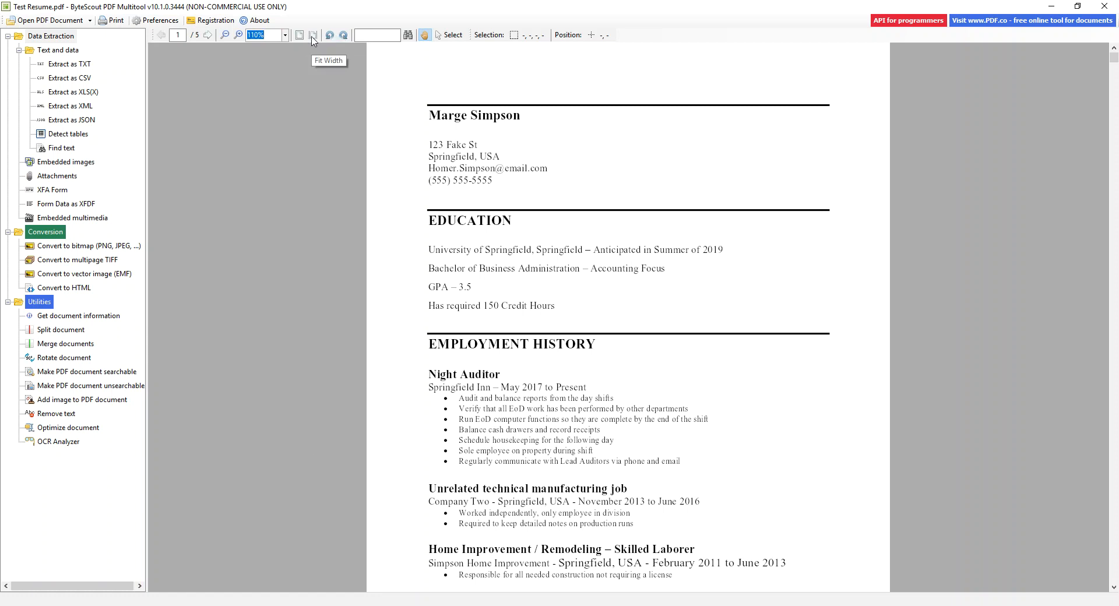
{"action": "left_click", "coordinate": [313, 38]}
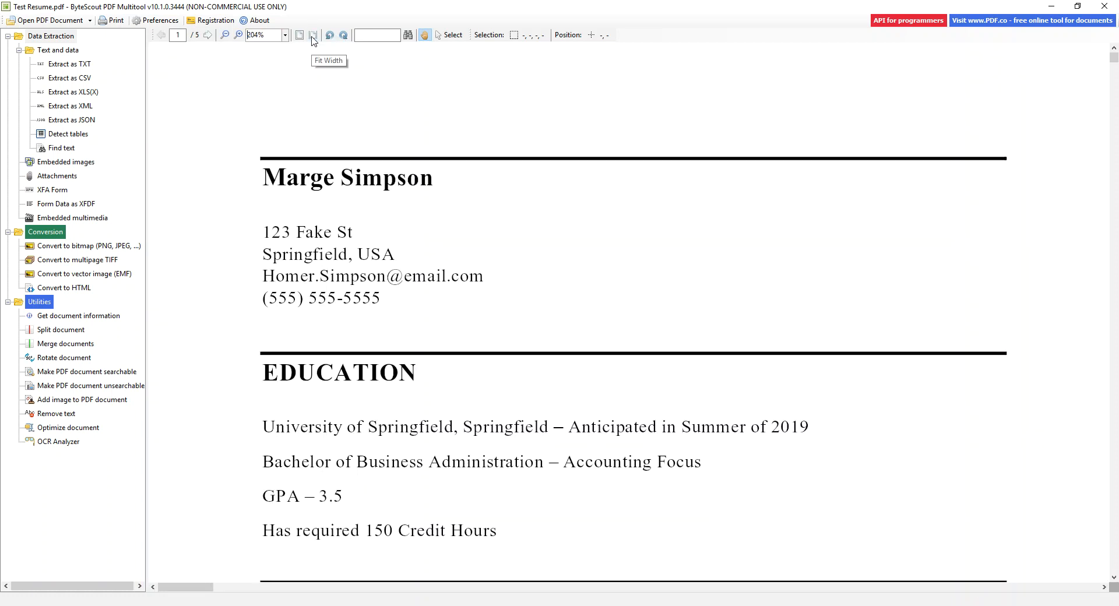
{"action": "left_click", "coordinate": [303, 39]}
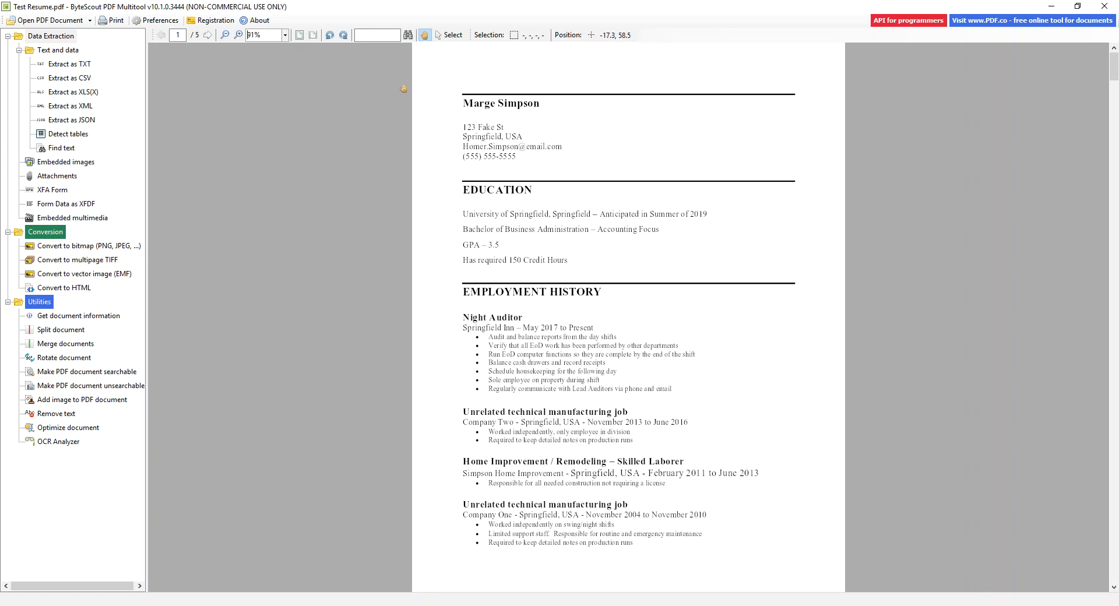
- Extract the current page of the resume as TXT and copy the text to the clipboard
{"action": "left_click", "coordinate": [81, 70]}
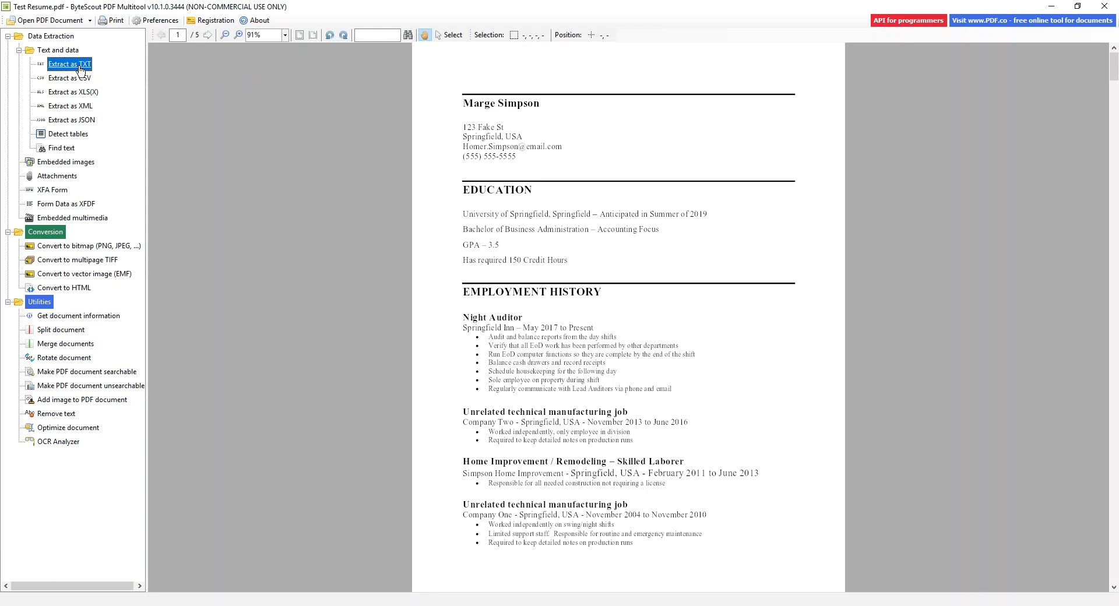
{"action": "left_click", "coordinate": [82, 69]}
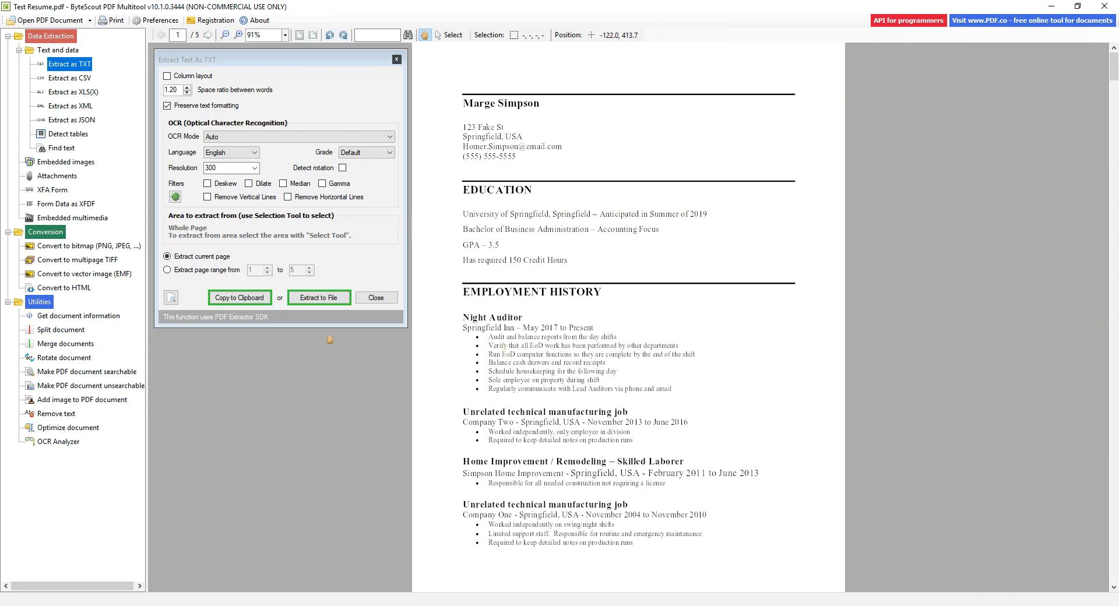
{"action": "left_click", "coordinate": [167, 271]}
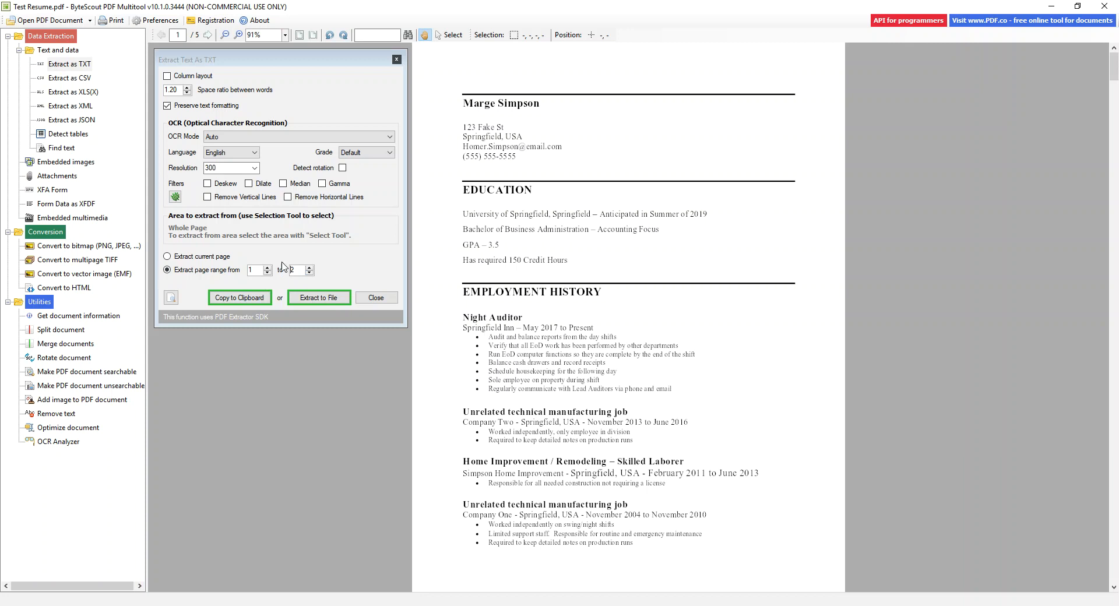
{"action": "left_click", "coordinate": [168, 257]}
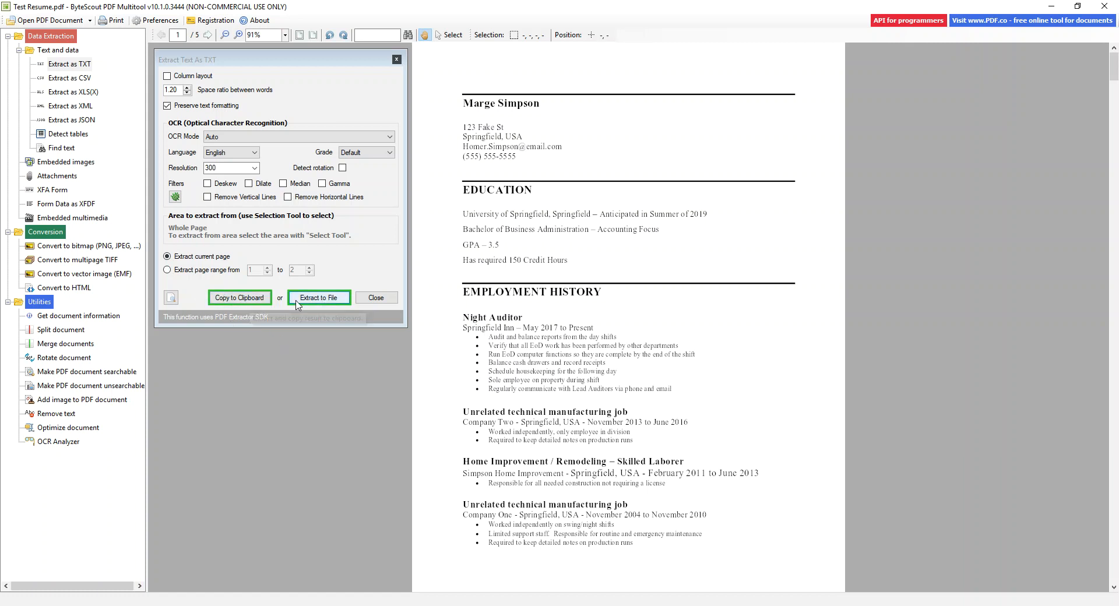
{"action": "left_click", "coordinate": [232, 302]}
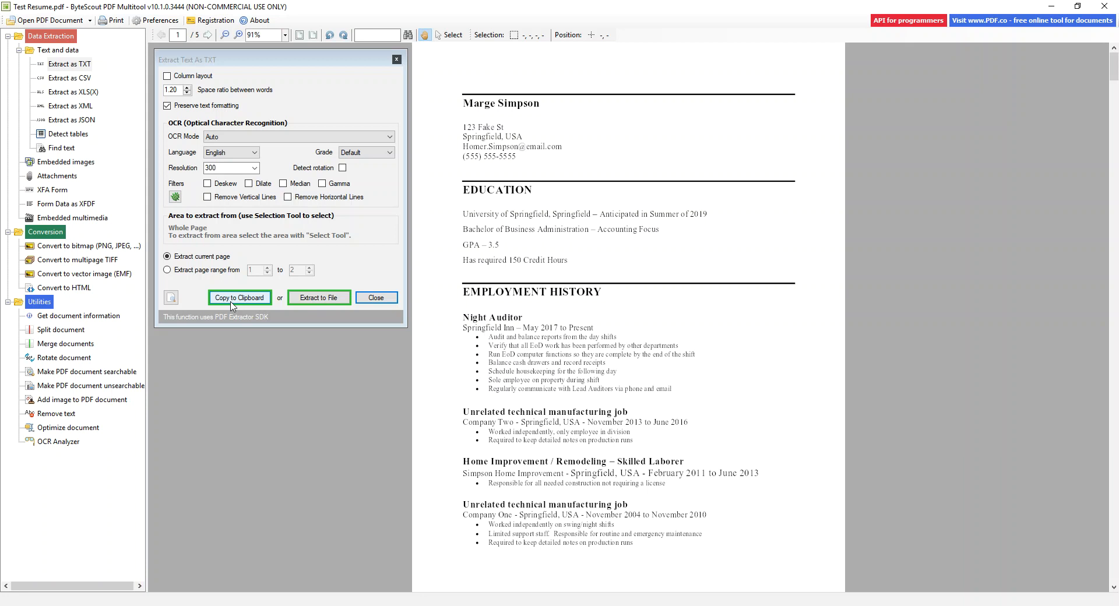
{"action": "left_click", "coordinate": [231, 302]}
{"action": "left_click", "coordinate": [140, 605]}
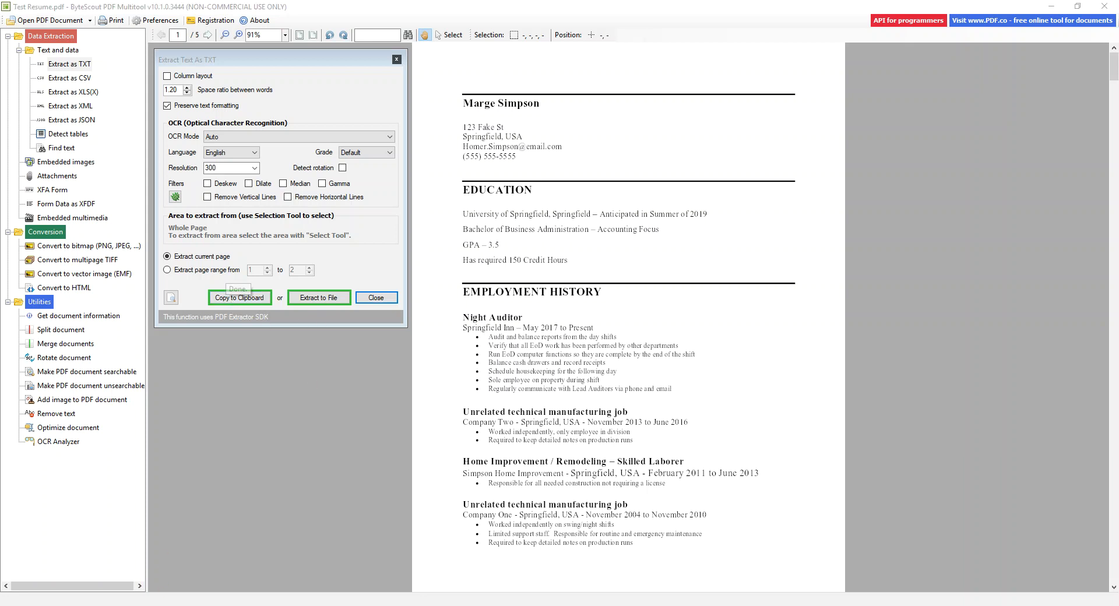
{"action": "type", "text": "word"}
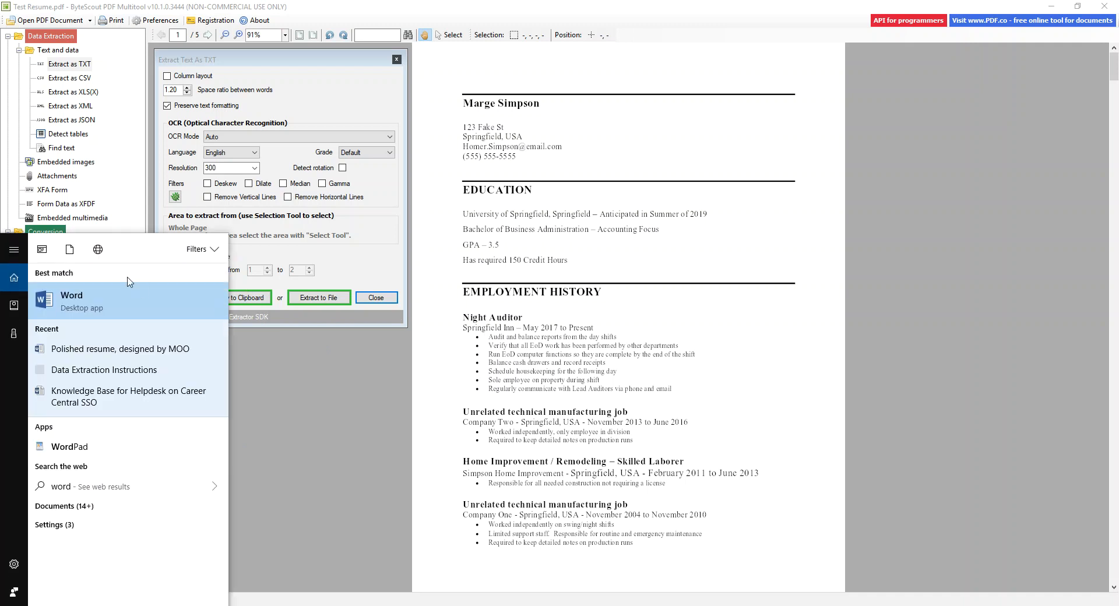
{"action": "key", "text": "Escape"}
- Display the document information for the resume PDF
{"action": "left_click", "coordinate": [82, 316]}
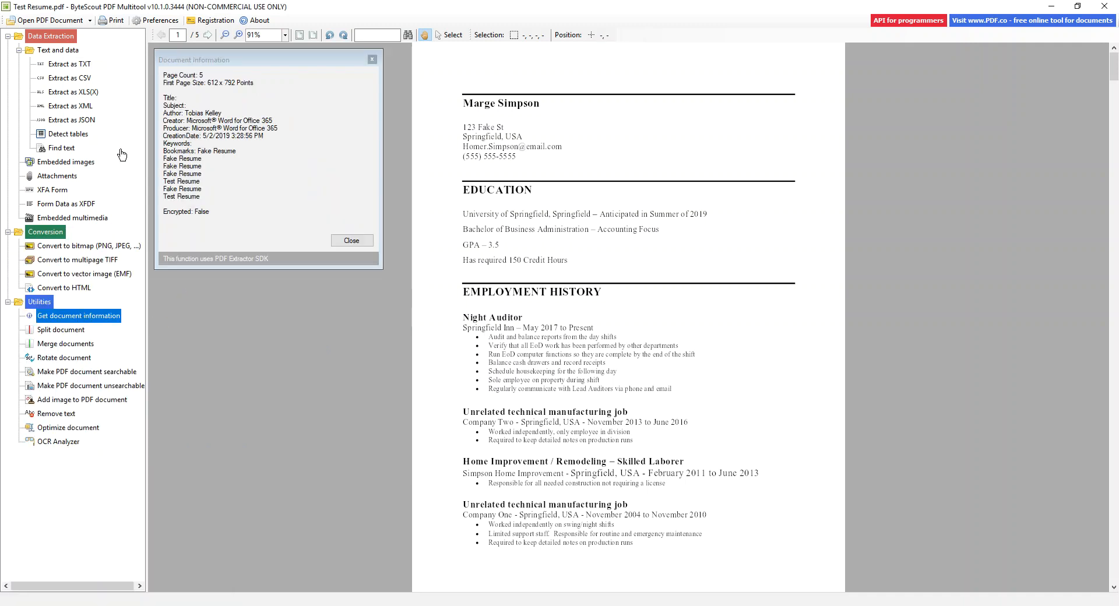
- Close the document information and copy the current page's text to the clipboard with Extract as TXT
{"action": "left_click", "coordinate": [372, 60]}
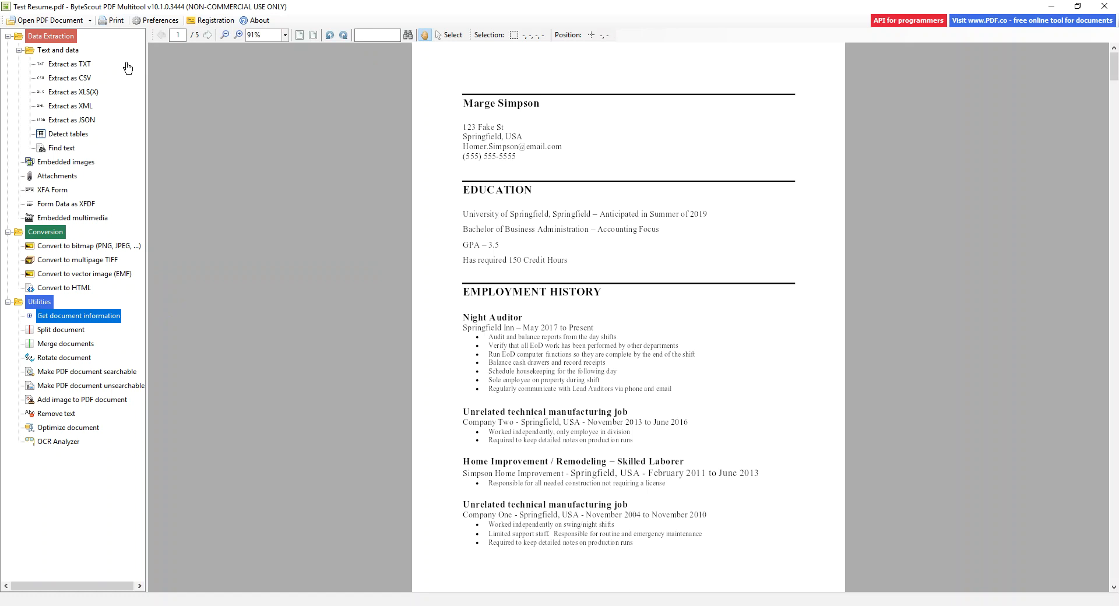
{"action": "left_click", "coordinate": [82, 68]}
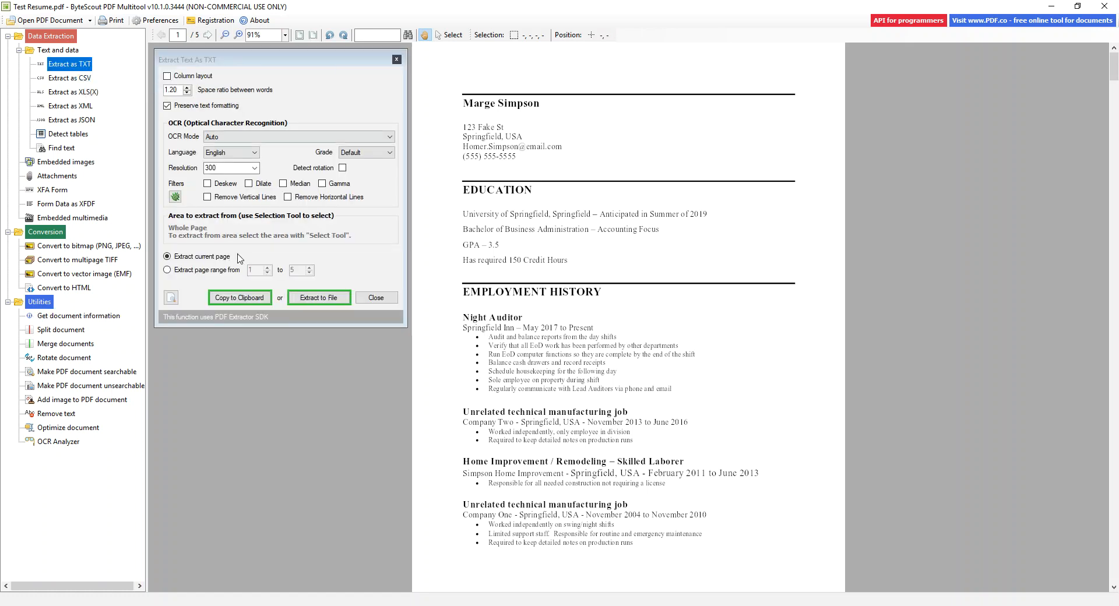
{"action": "left_click", "coordinate": [236, 299]}
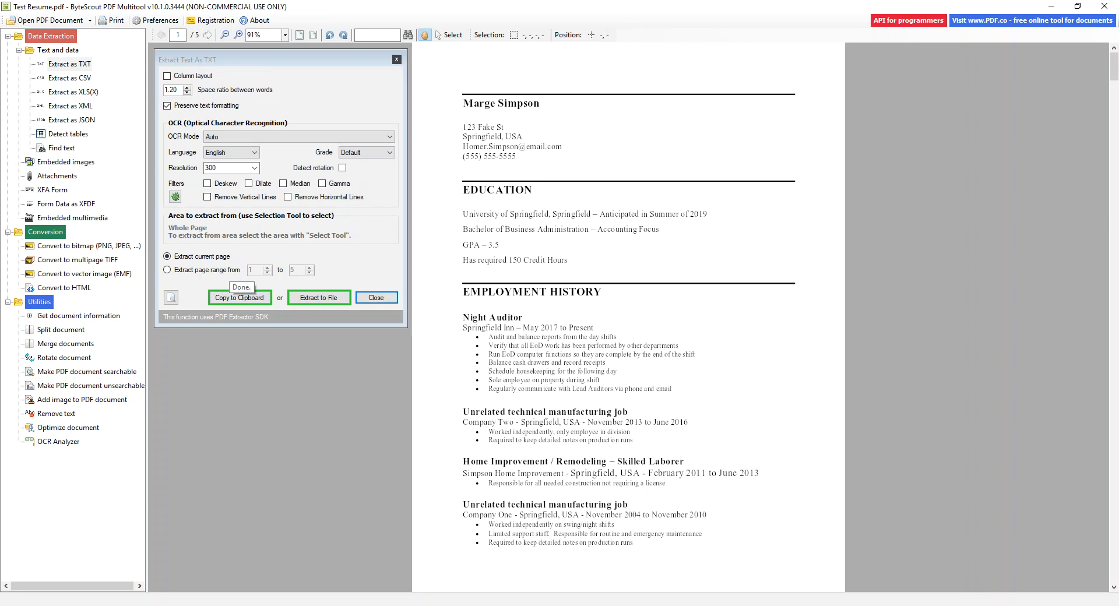
- Switch to the blank Word document and paste the extracted resume text into it
{"action": "key", "text": "super"}
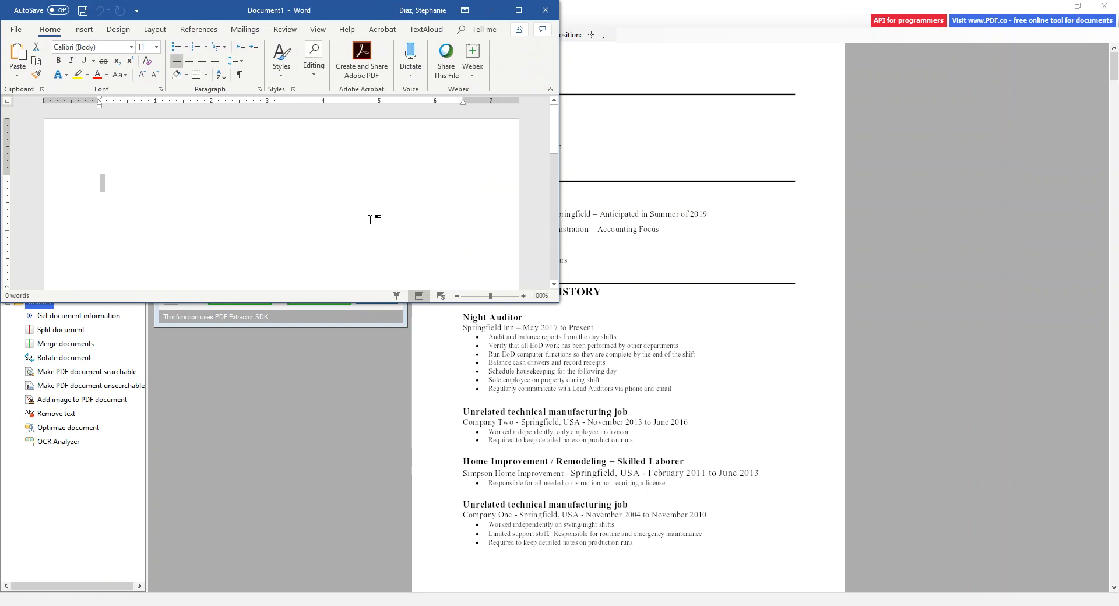
{"action": "right_click", "coordinate": [272, 192]}
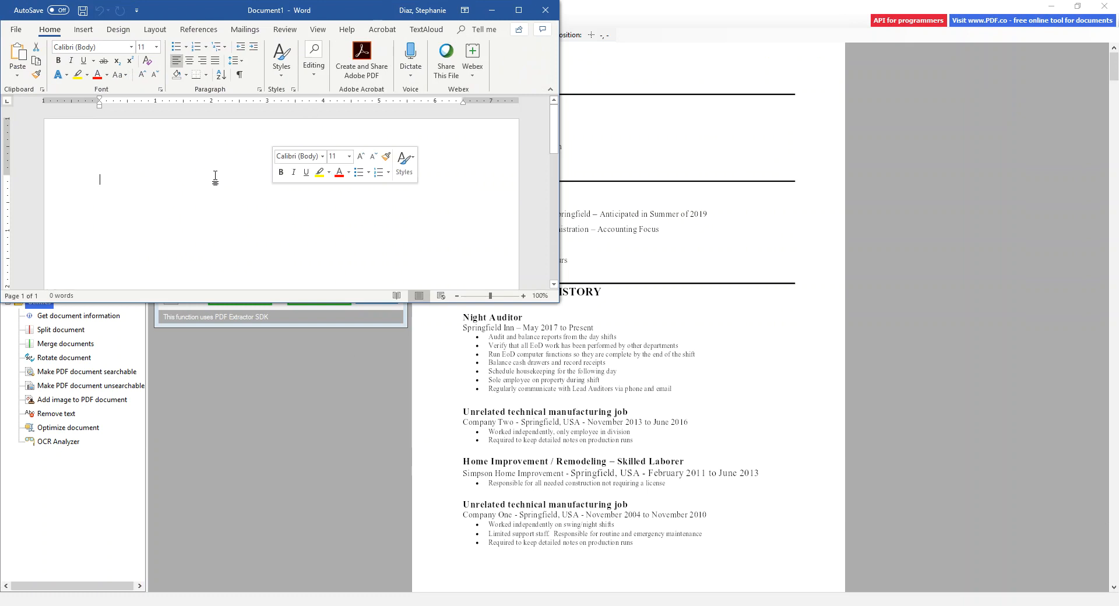
{"action": "left_click", "coordinate": [156, 172]}
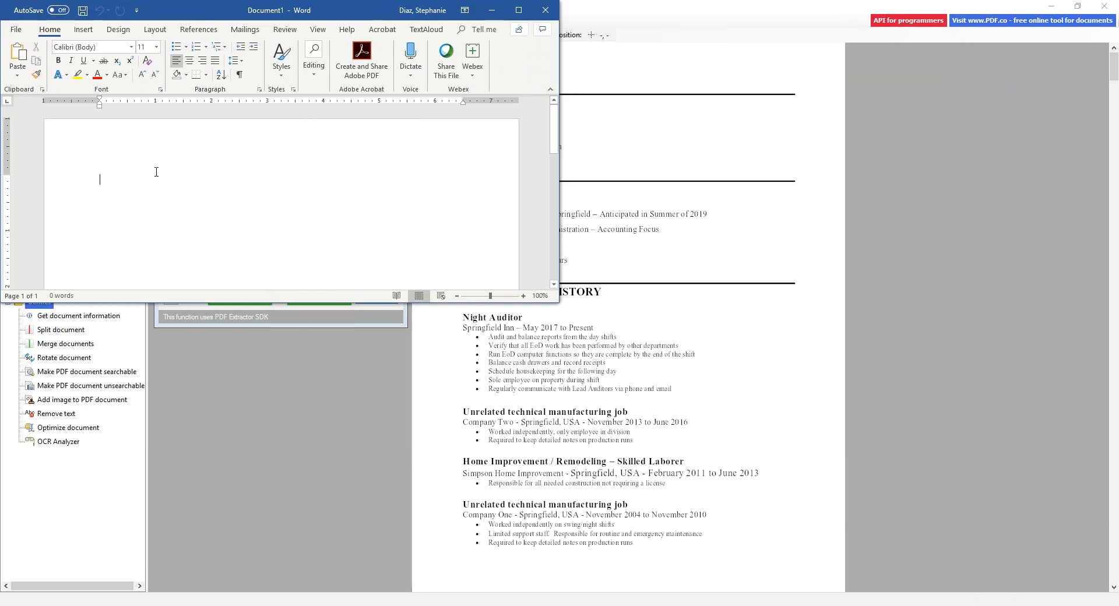
{"action": "right_click", "coordinate": [113, 202]}
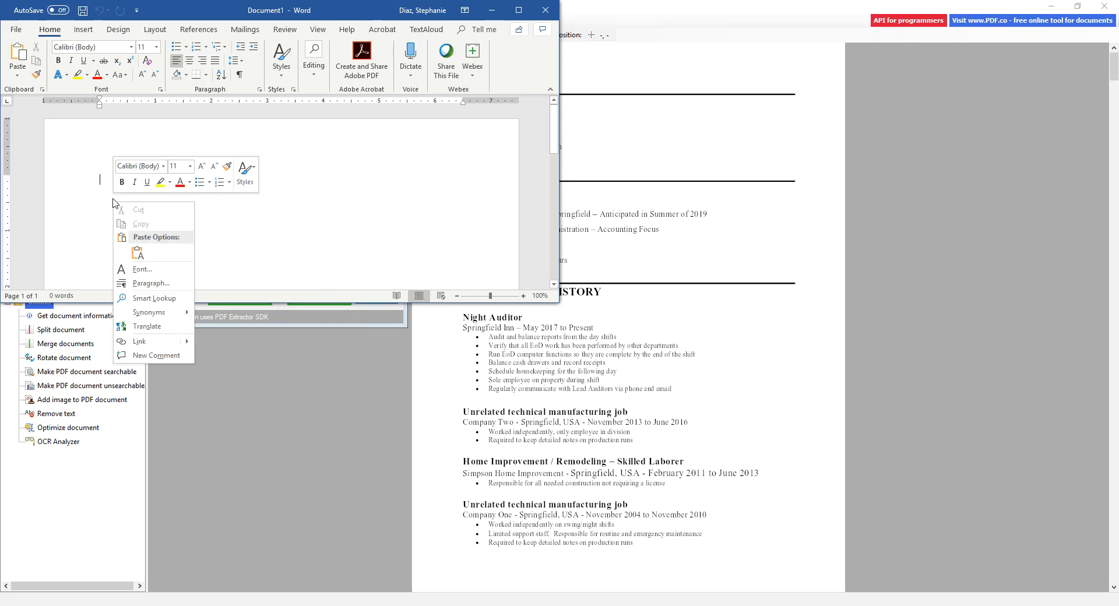
{"action": "left_click", "coordinate": [137, 251]}
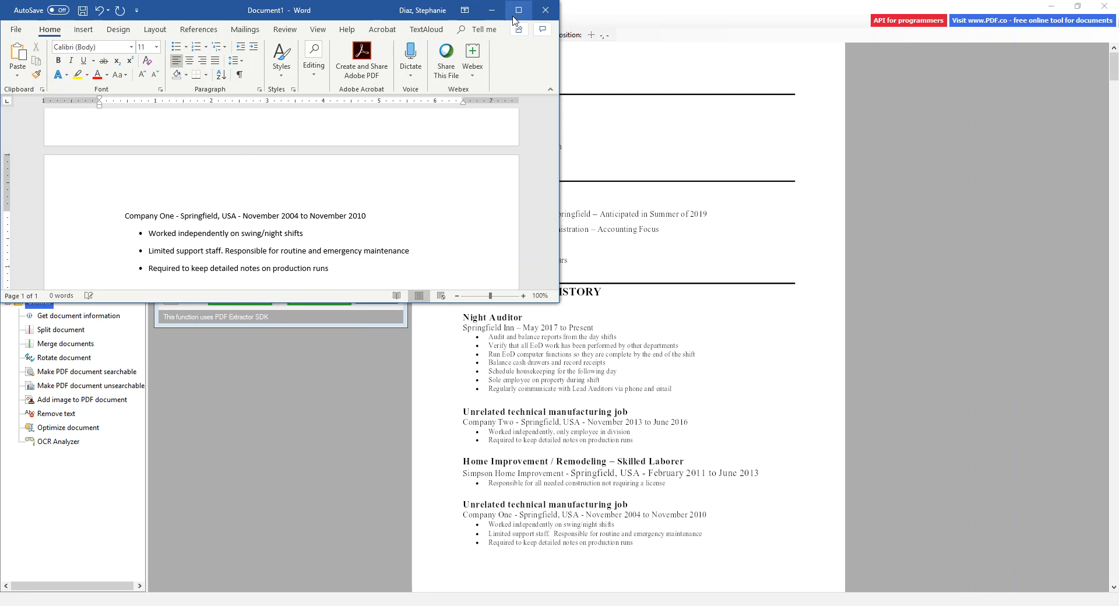
- Maximize the Word window, look over the pasted resume text, and dismiss the resume suggestions offer
{"action": "left_click", "coordinate": [518, 10]}
{"action": "scroll", "coordinate": [495, 222], "scroll_direction": "up", "scroll_amount": 4}
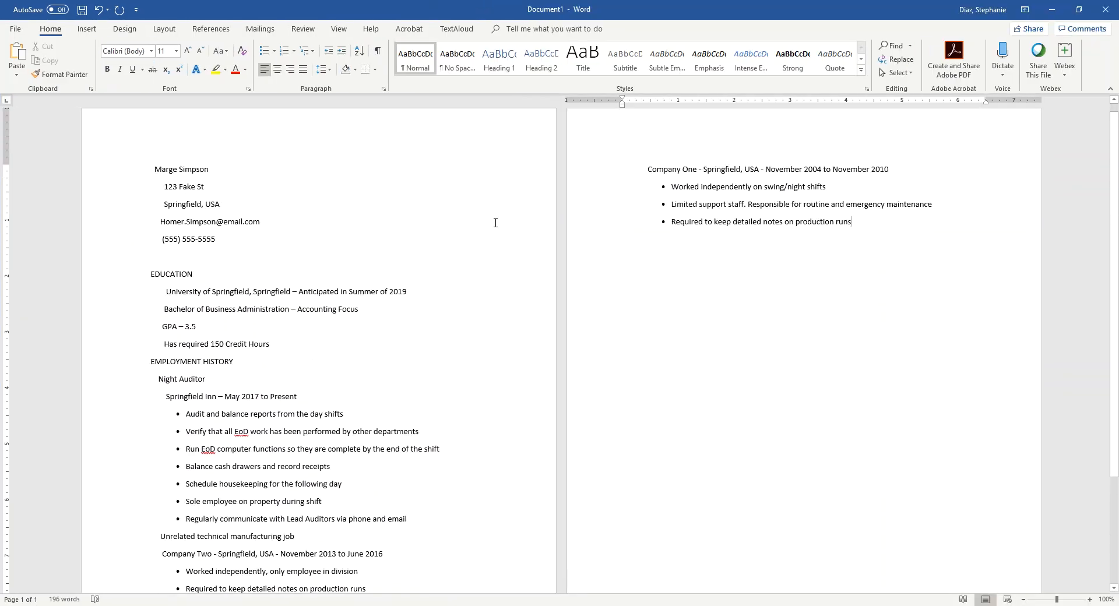
{"action": "scroll", "coordinate": [496, 223], "scroll_direction": "up", "scroll_amount": 1}
{"action": "scroll", "coordinate": [496, 223], "scroll_direction": "down", "scroll_amount": 1}
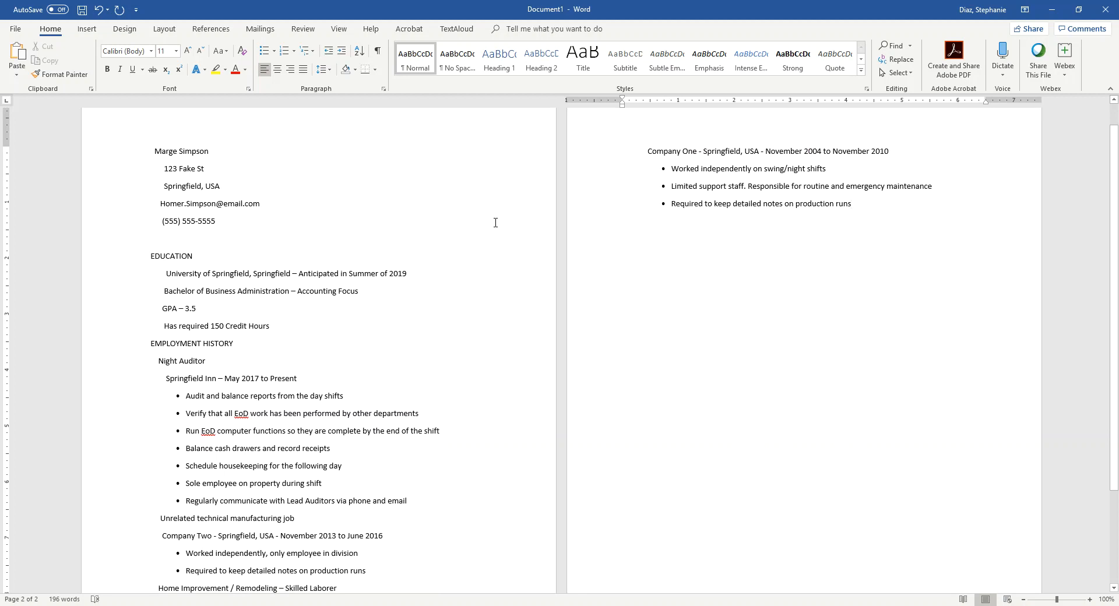
{"action": "left_click", "coordinate": [315, 292]}
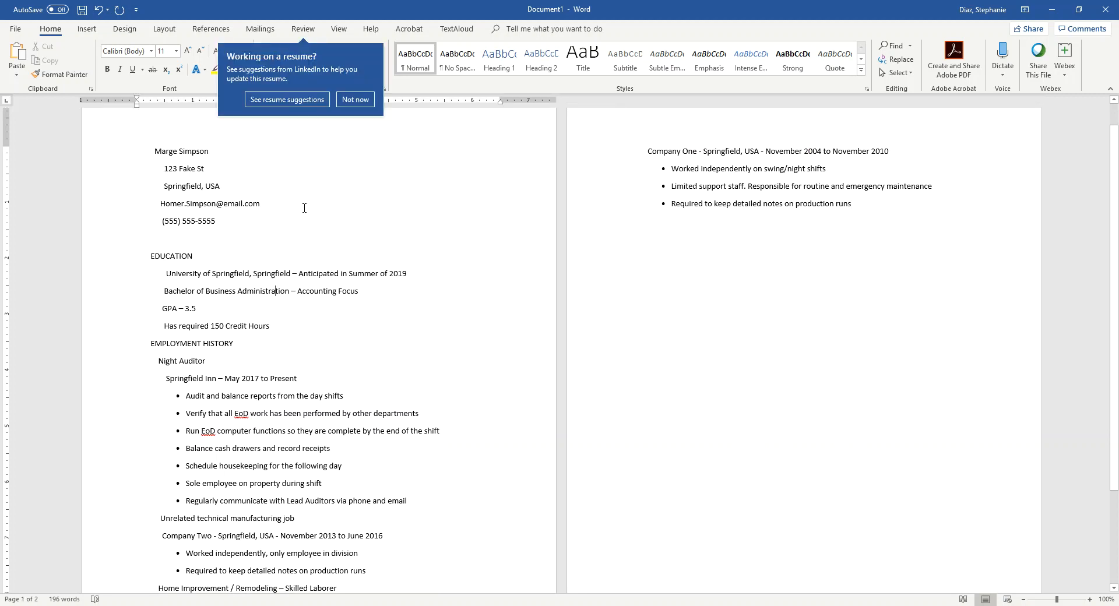
{"action": "left_click", "coordinate": [357, 100]}
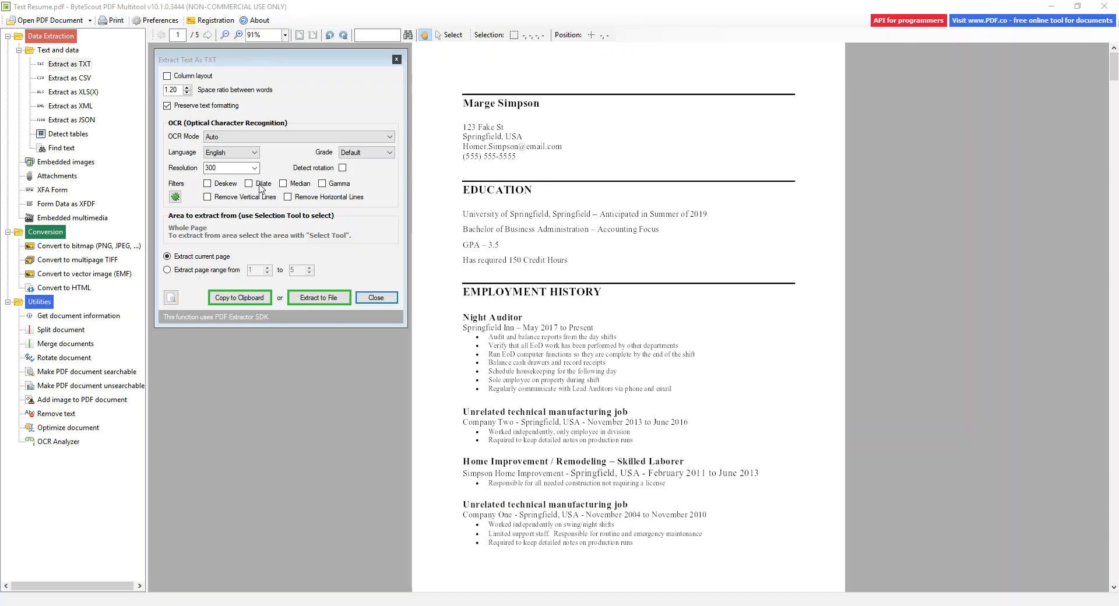
- In PDF Multitool, extract the current page to the TXT file Test Resume_page_1 in the PDF Multitool folder, then close its Notepad view
{"action": "left_click", "coordinate": [319, 301]}
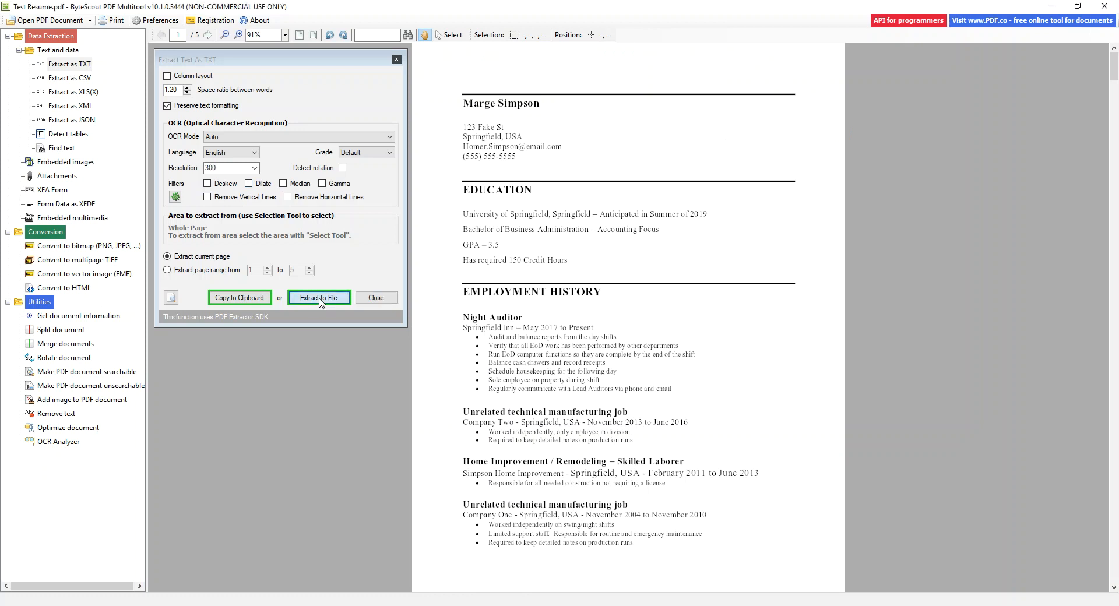
{"action": "left_click", "coordinate": [319, 300]}
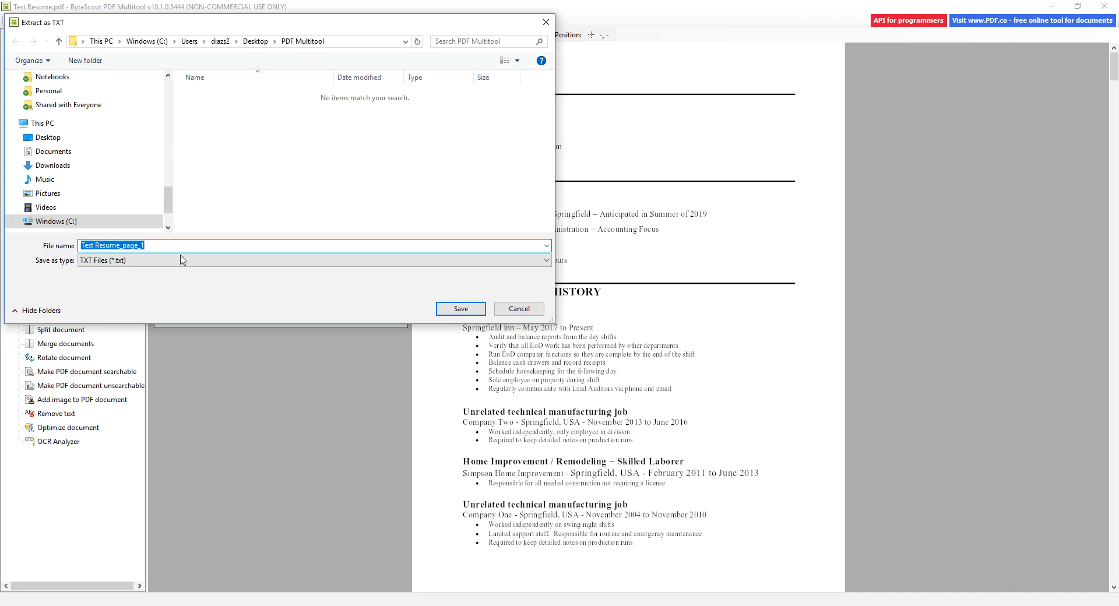
{"action": "left_click", "coordinate": [143, 245]}
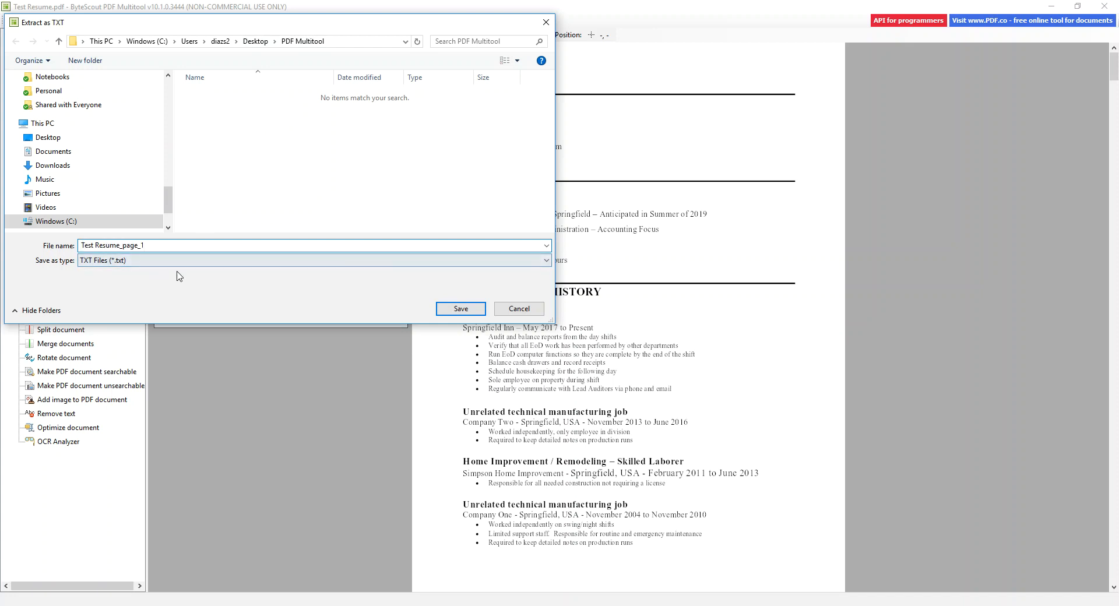
{"action": "left_click", "coordinate": [460, 309]}
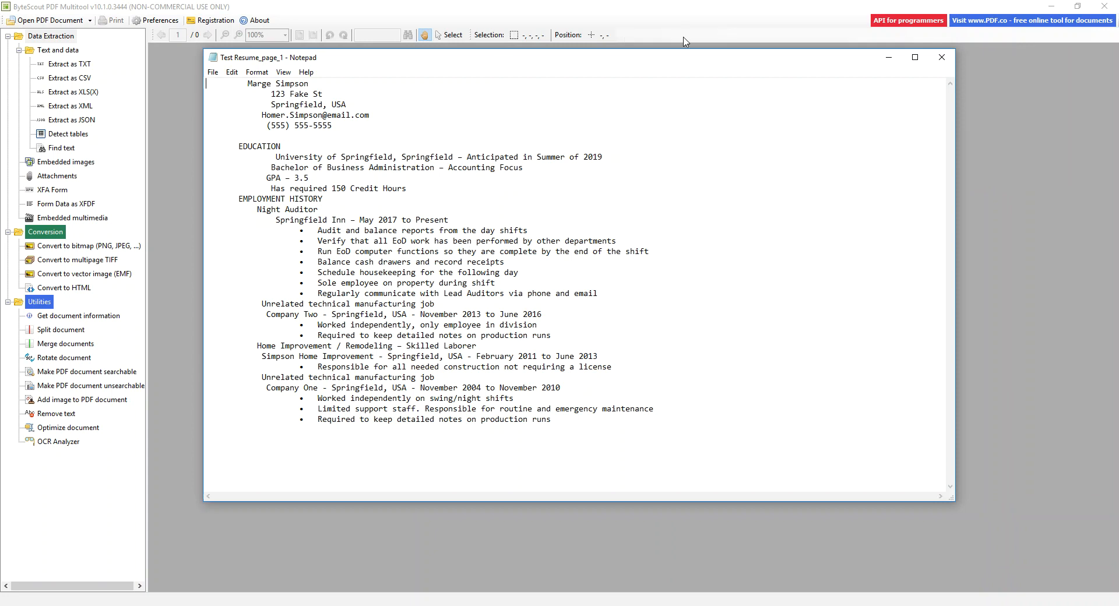
{"action": "left_click", "coordinate": [941, 61]}
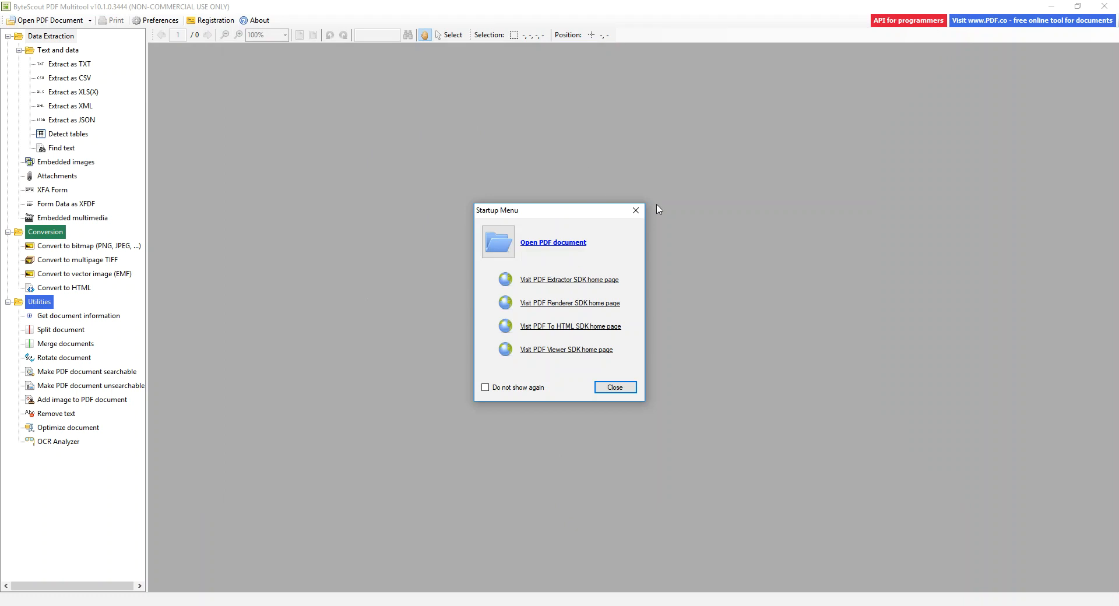
- Open the PDF document Test Resume from the Documents folder
{"action": "left_click", "coordinate": [560, 241]}
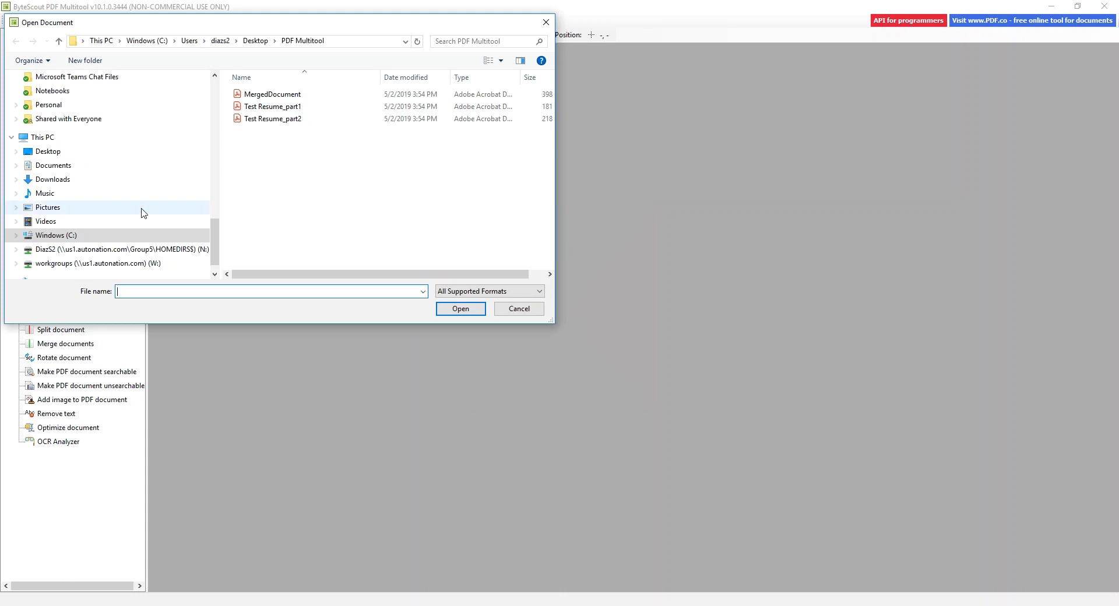
{"action": "left_click", "coordinate": [119, 166]}
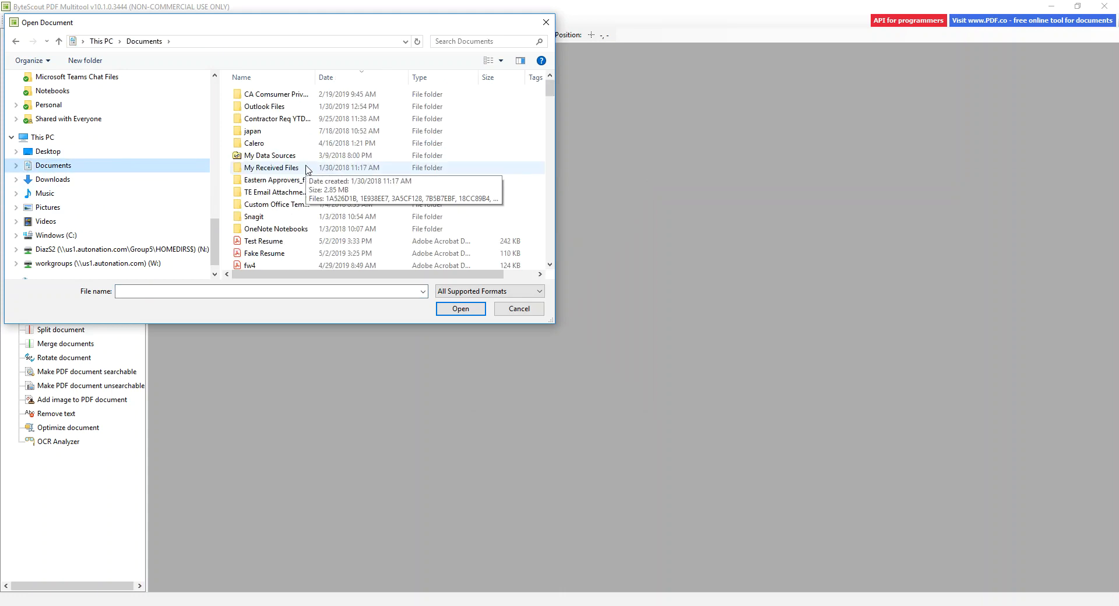
{"action": "double_click", "coordinate": [264, 241]}
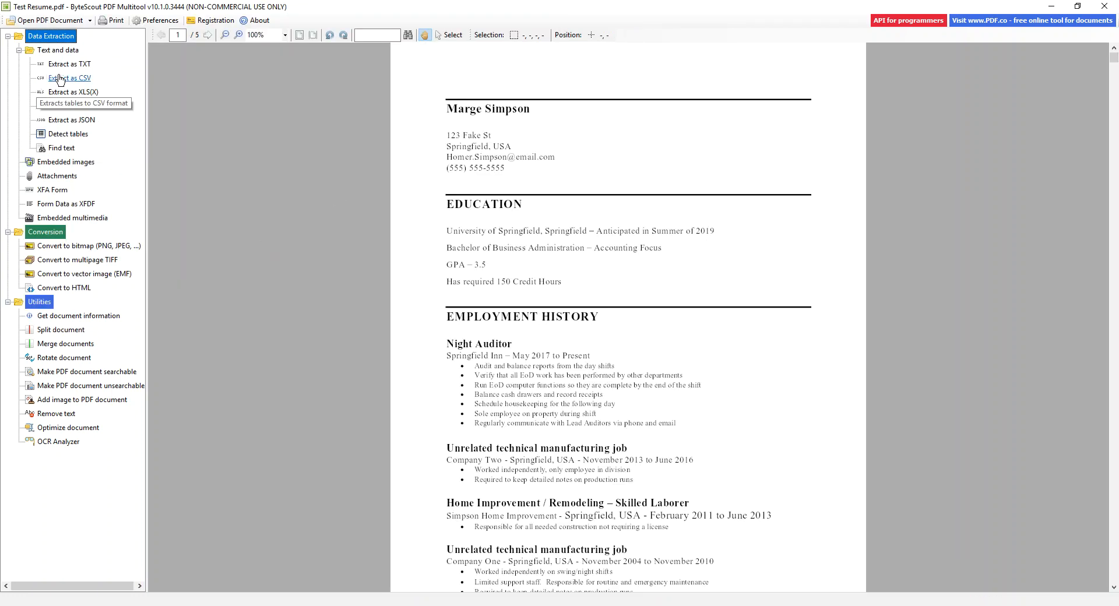
- Extract the current page as CSV with | as the separator symbol and copy the result to the clipboard
{"action": "left_click", "coordinate": [85, 81]}
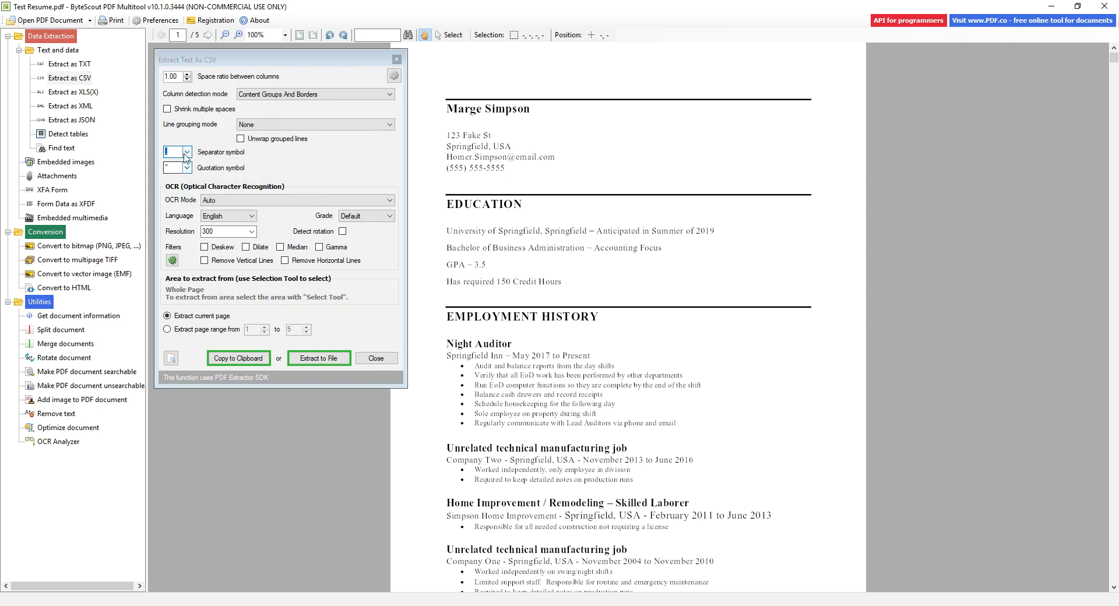
{"action": "left_click", "coordinate": [182, 180]}
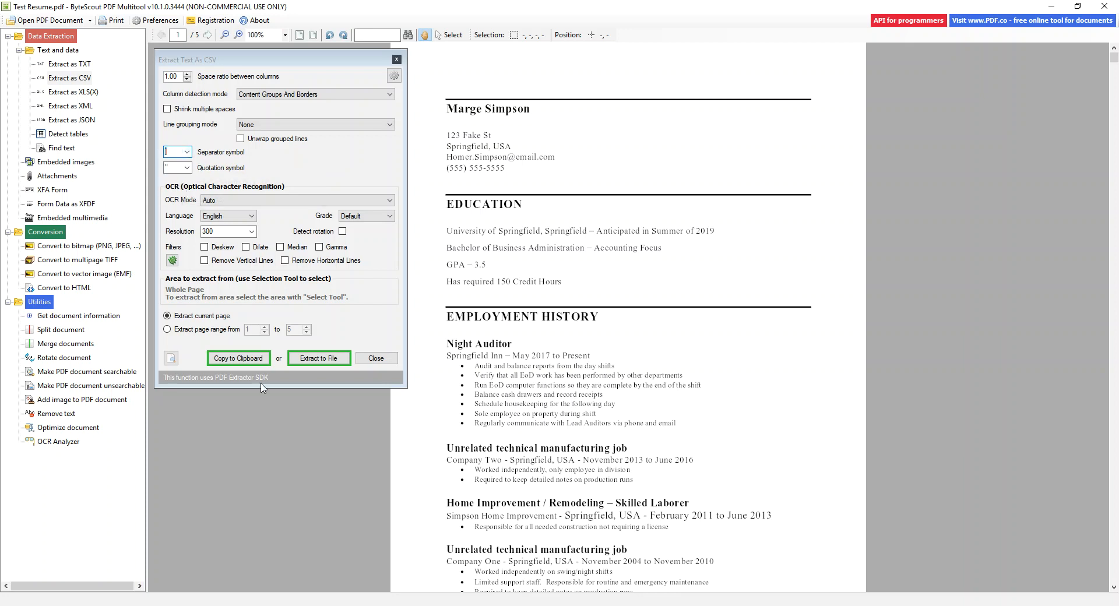
{"action": "left_click", "coordinate": [257, 359]}
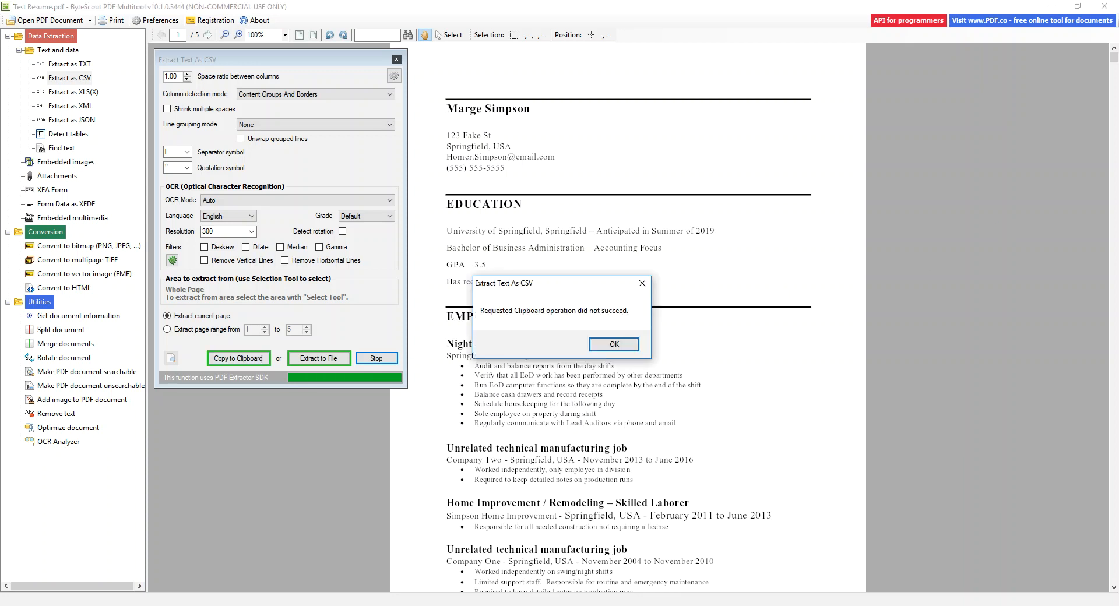
{"action": "left_click", "coordinate": [615, 344]}
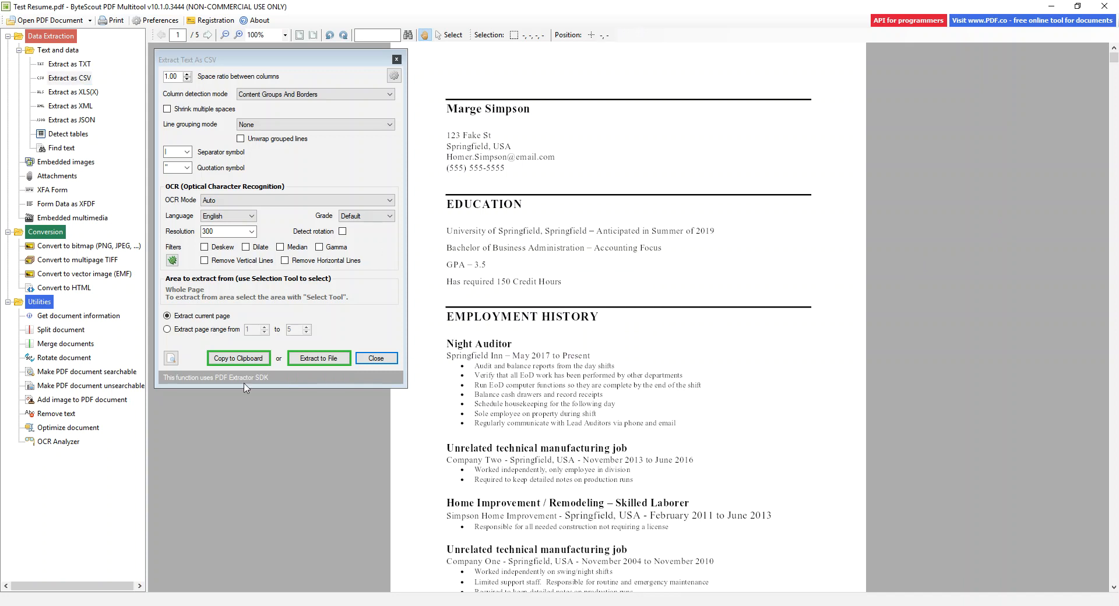
{"action": "left_click", "coordinate": [244, 362]}
- Switch to Word, paste the CSV text below the end of the existing resume text, and review it
{"action": "left_click", "coordinate": [257, 605]}
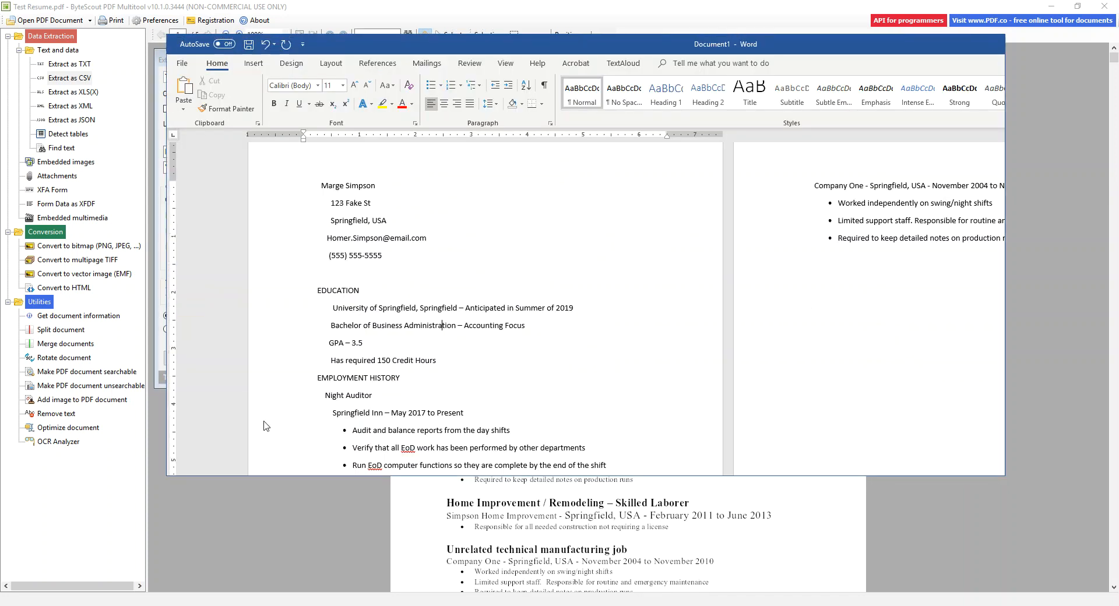
{"action": "scroll", "coordinate": [641, 306], "scroll_direction": "down", "scroll_amount": 15}
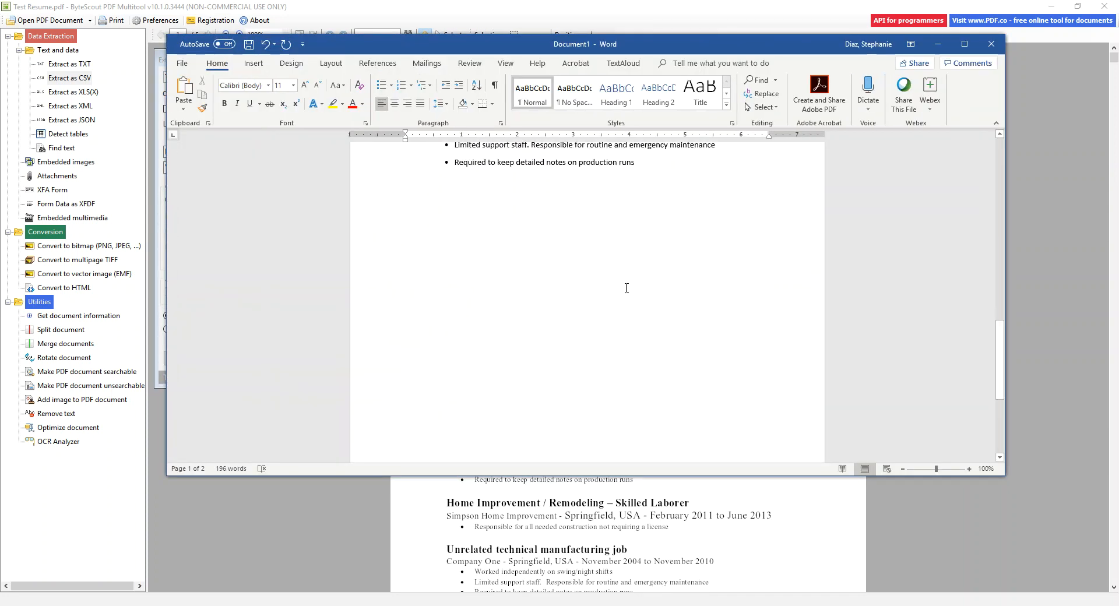
{"action": "key", "text": "Return"}
{"action": "key", "text": "Return"}
{"action": "key", "text": "ctrl+v"}
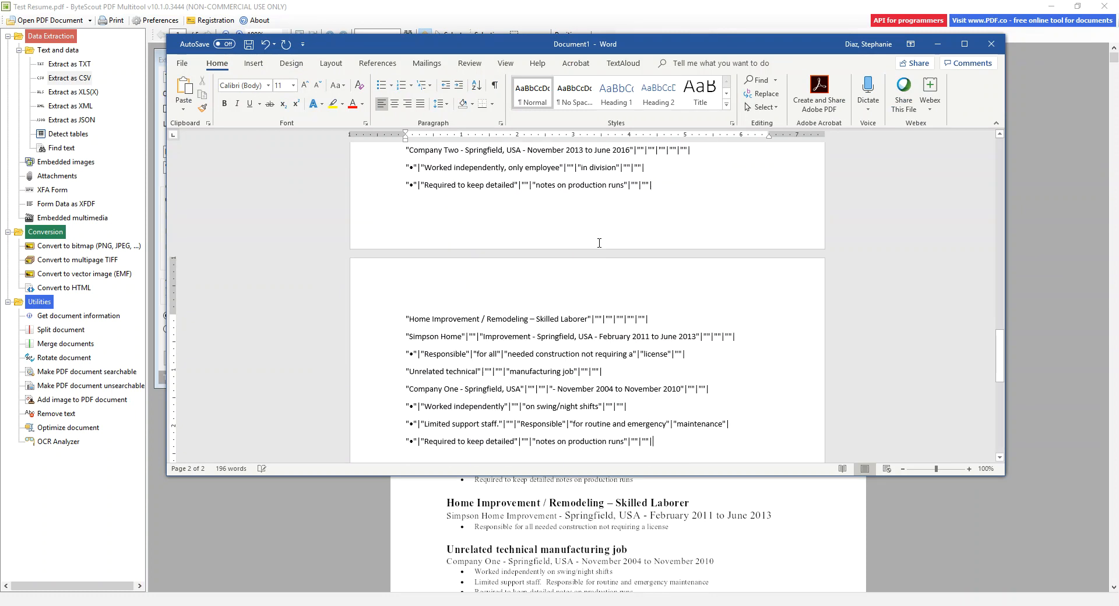
{"action": "scroll", "coordinate": [517, 272], "scroll_direction": "up", "scroll_amount": 7}
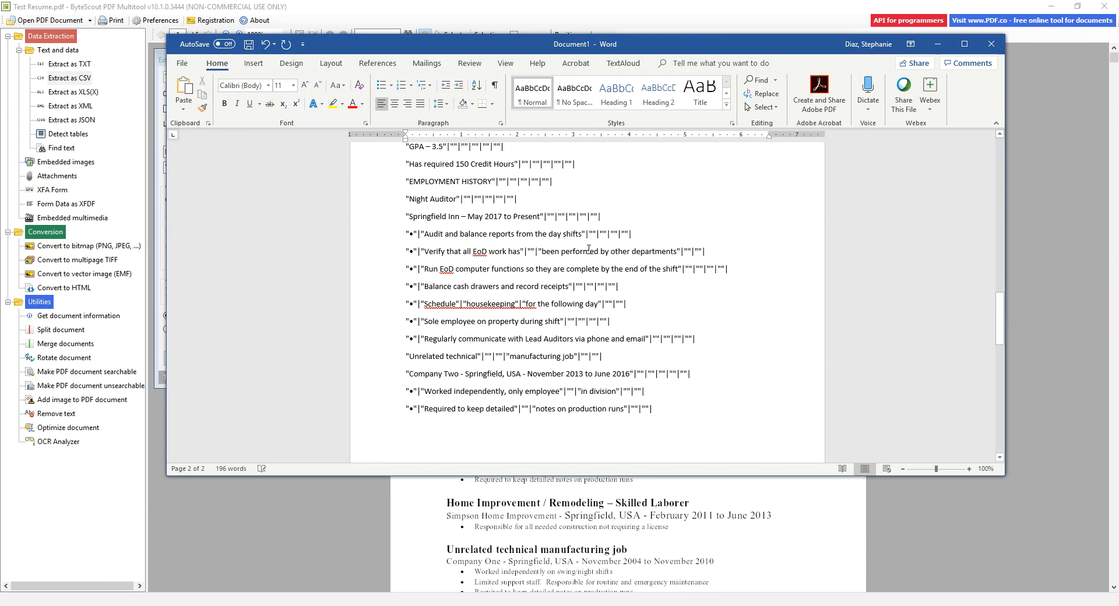
{"action": "scroll", "coordinate": [517, 271], "scroll_direction": "up", "scroll_amount": 2}
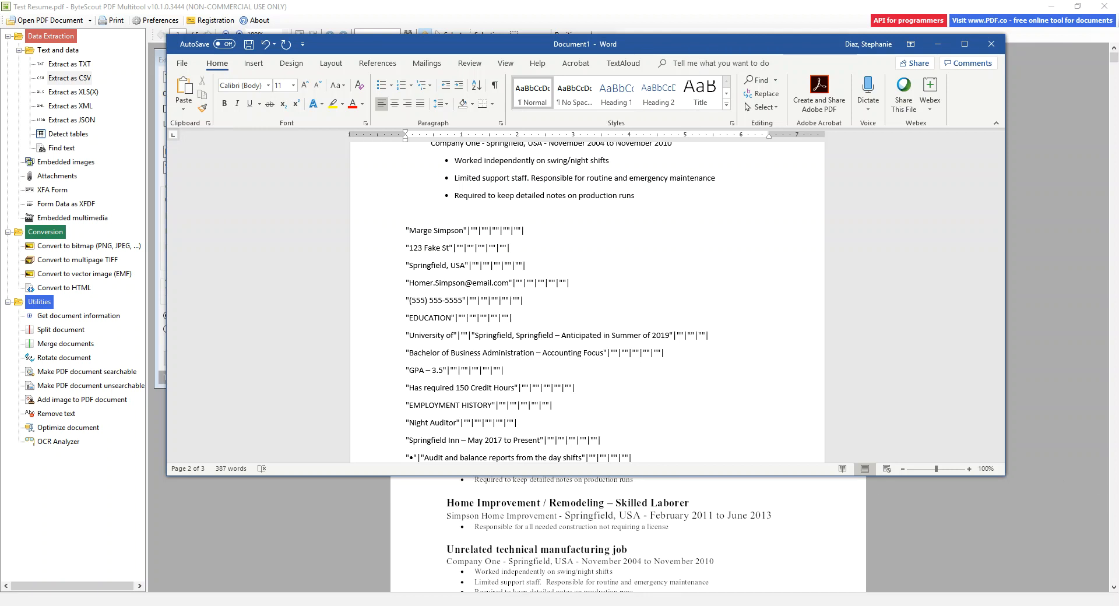
- Back in PDF Multitool, close the CSV extraction and copy the current page to the clipboard as a 300 DPI PNG bitmap
{"action": "key", "text": "alt+Tab"}
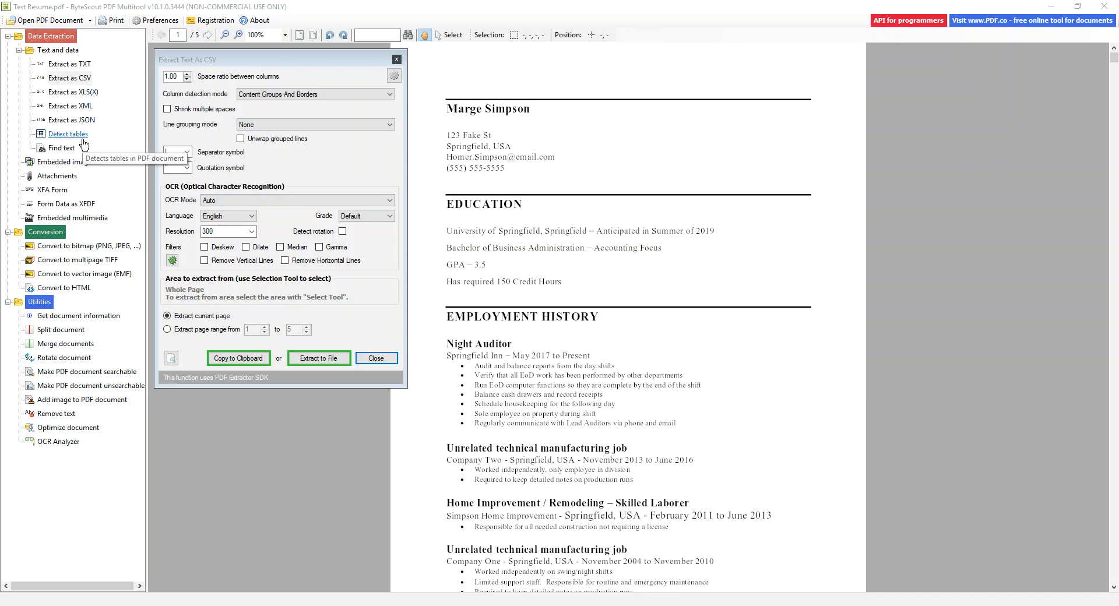
{"action": "left_click", "coordinate": [376, 358]}
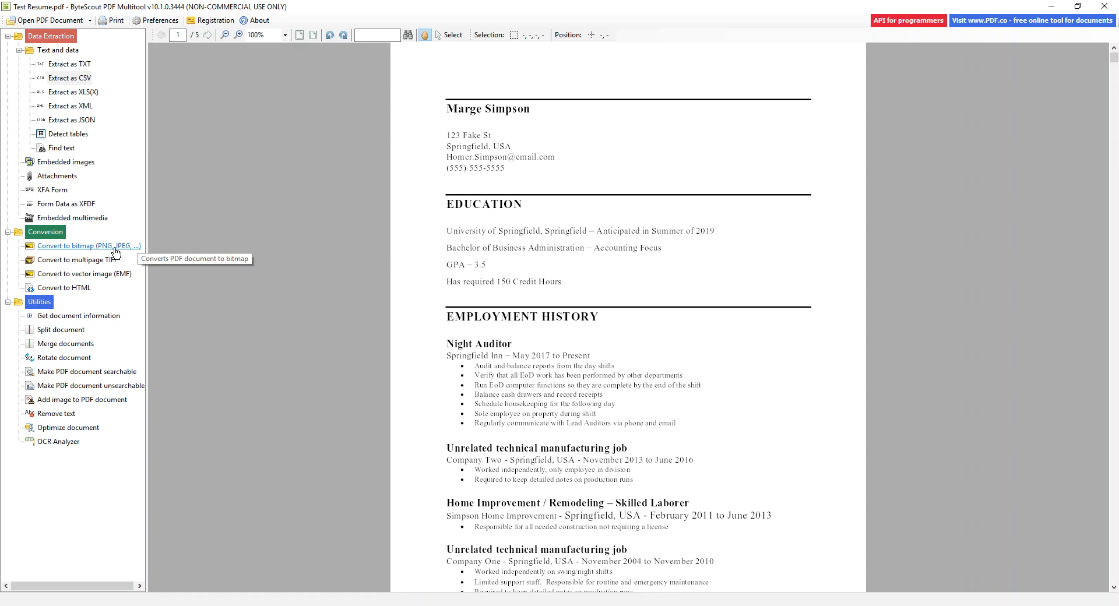
{"action": "left_click", "coordinate": [57, 248]}
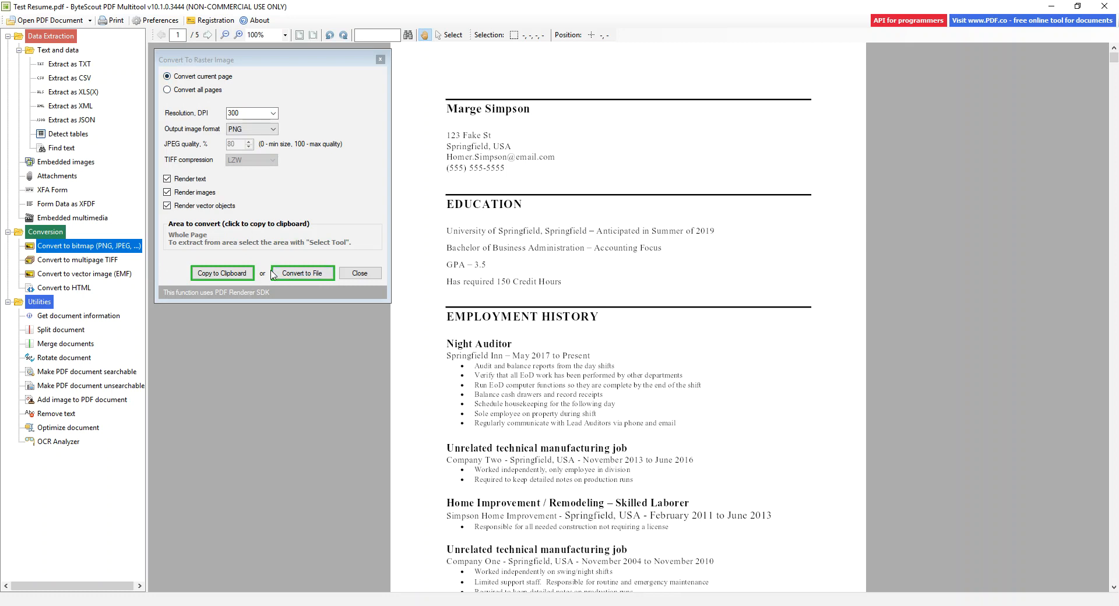
{"action": "left_click", "coordinate": [232, 277]}
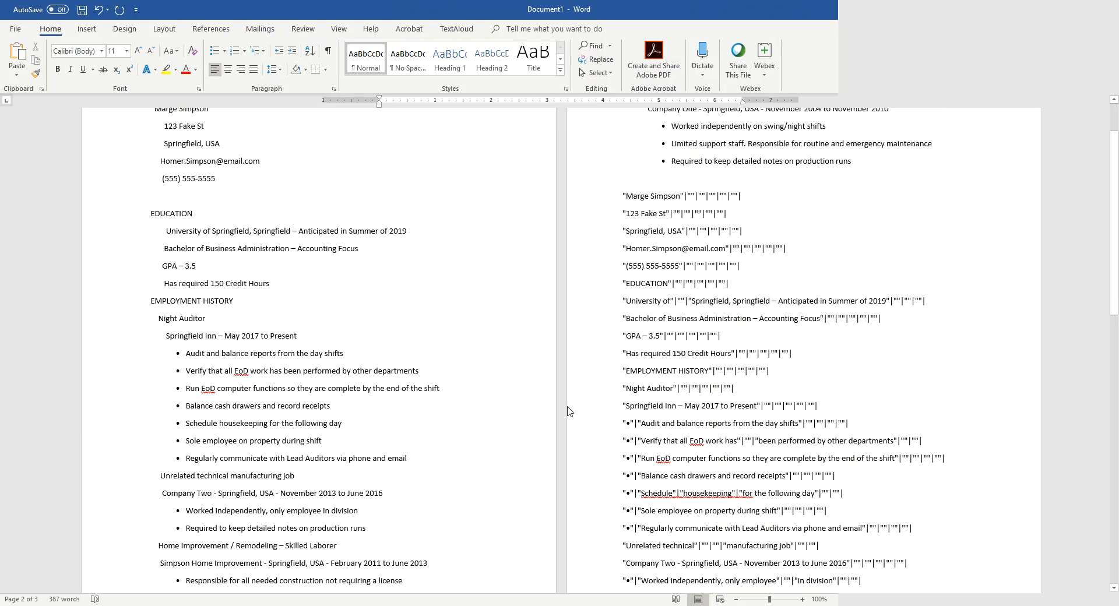
- Switch to Word, paste the page image after the CSV text, and select the image
{"action": "scroll", "coordinate": [568, 411], "scroll_direction": "down", "scroll_amount": 8}
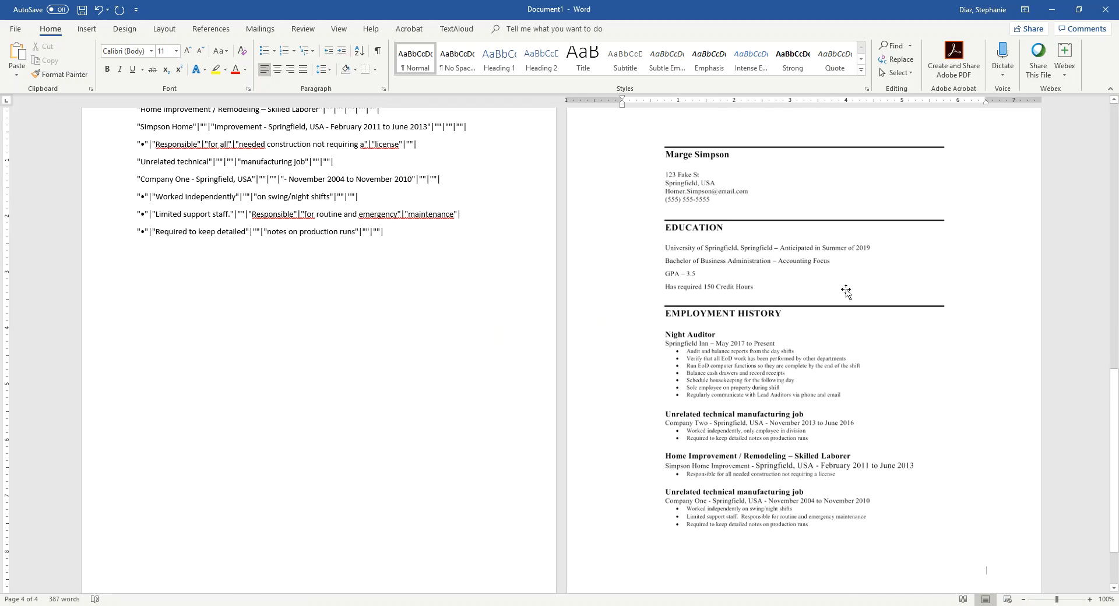
{"action": "left_click", "coordinate": [846, 292]}
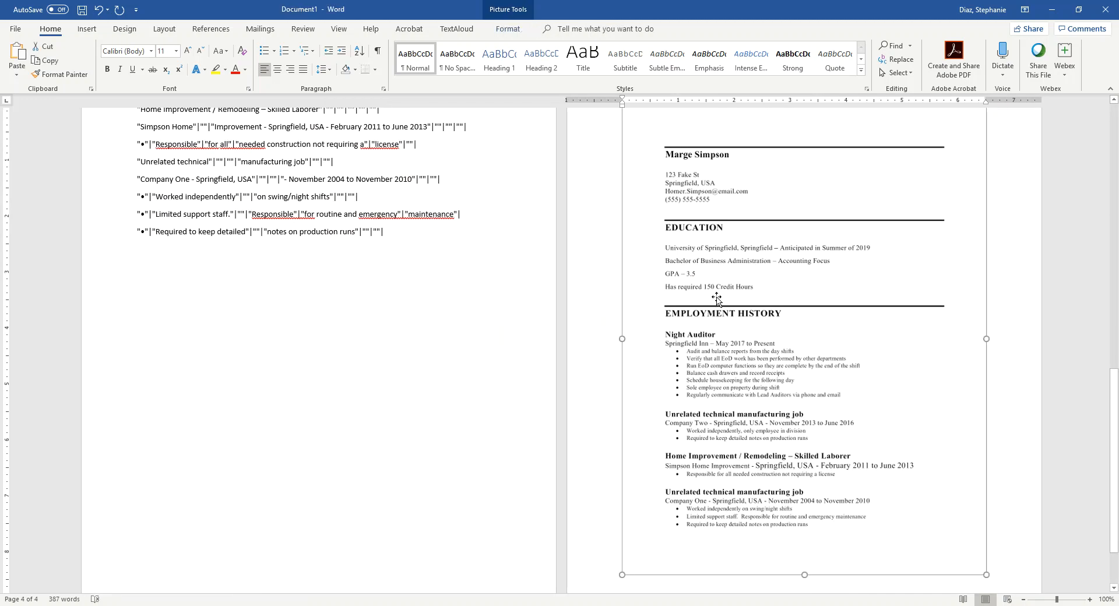
- Shrink the pasted page image proportionally so that it fits directly below the CSV text on the same page
{"action": "scroll", "coordinate": [718, 299], "scroll_direction": "up", "scroll_amount": 1}
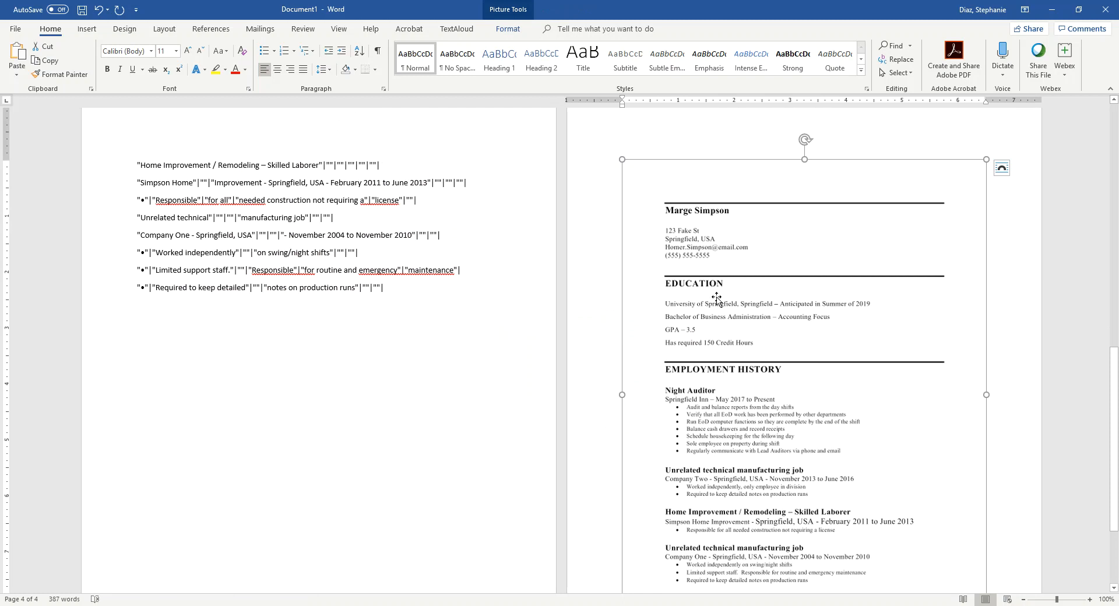
{"action": "left_click_drag", "start_coordinate": [622, 161], "coordinate": [774, 355]}
{"action": "scroll", "coordinate": [473, 385], "scroll_direction": "up", "scroll_amount": 1}
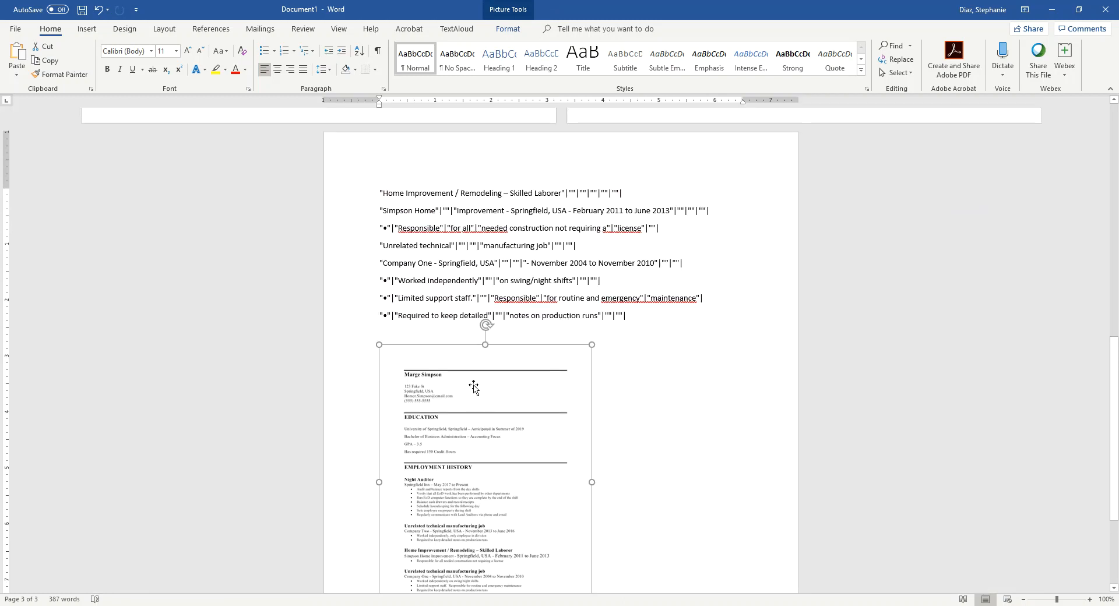
{"action": "scroll", "coordinate": [473, 385], "scroll_direction": "down", "scroll_amount": 3}
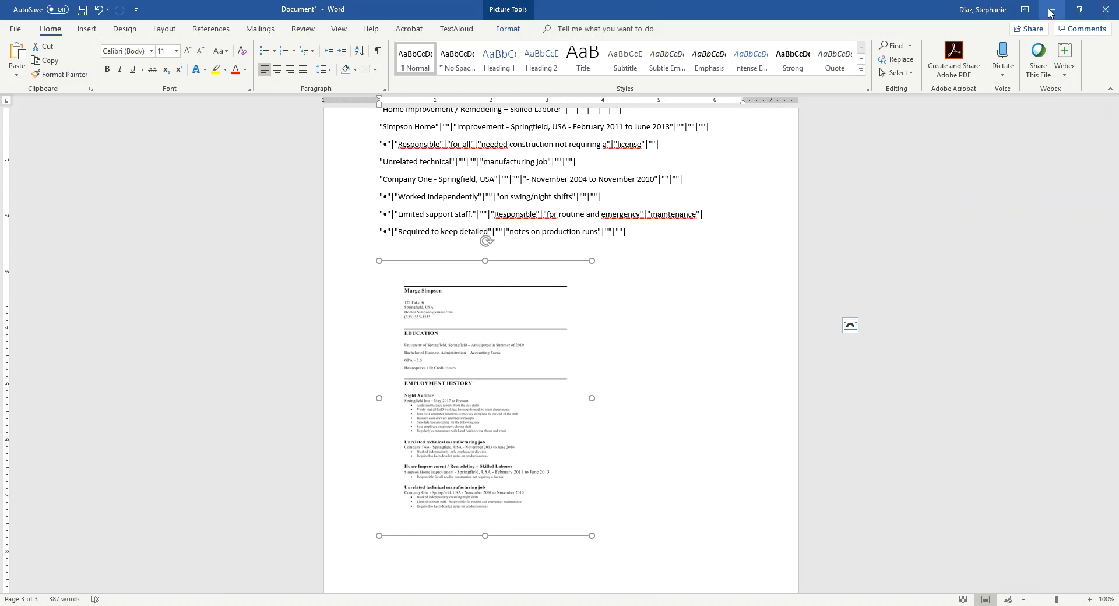
- Switch back to PDF Multitool, look through the available output image formats, and close the raster image conversion
{"action": "left_click_drag", "start_coordinate": [735, 7], "coordinate": [1118, 68]}
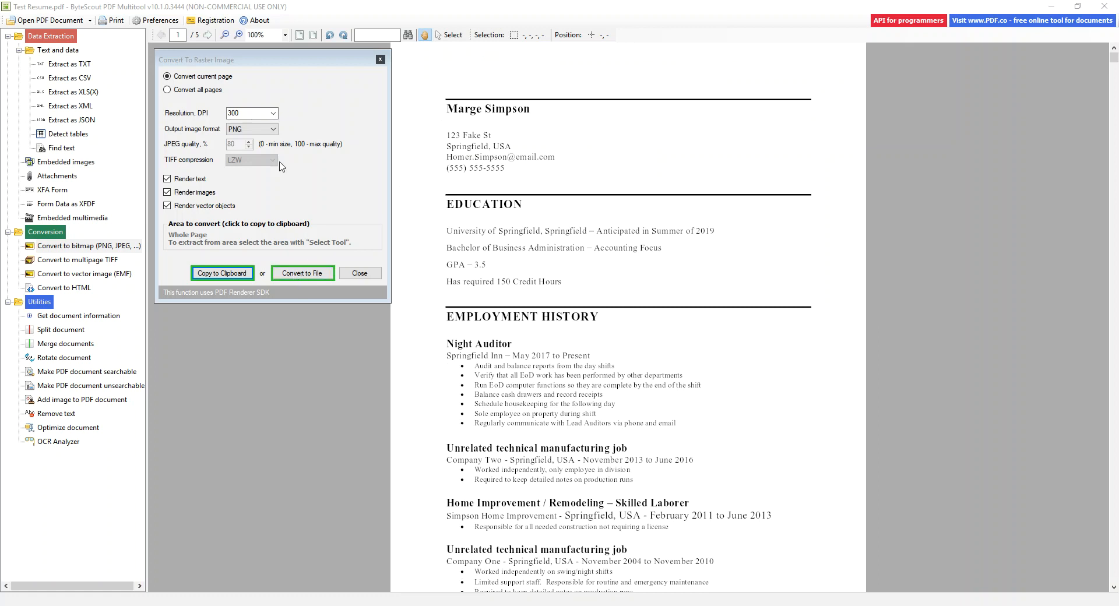
{"action": "left_click", "coordinate": [273, 129]}
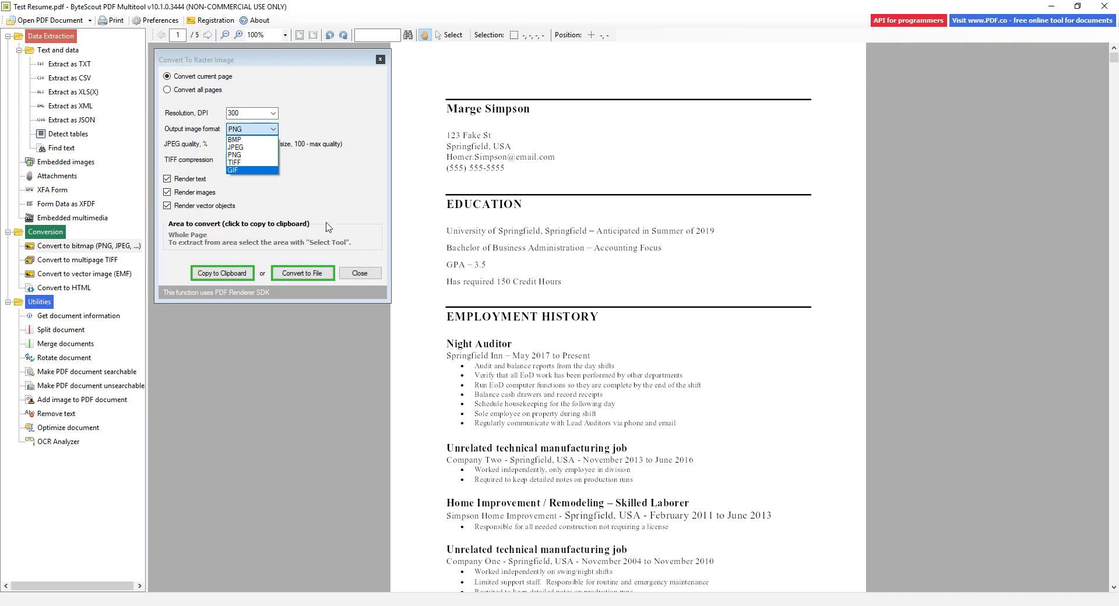
{"action": "left_click", "coordinate": [361, 279]}
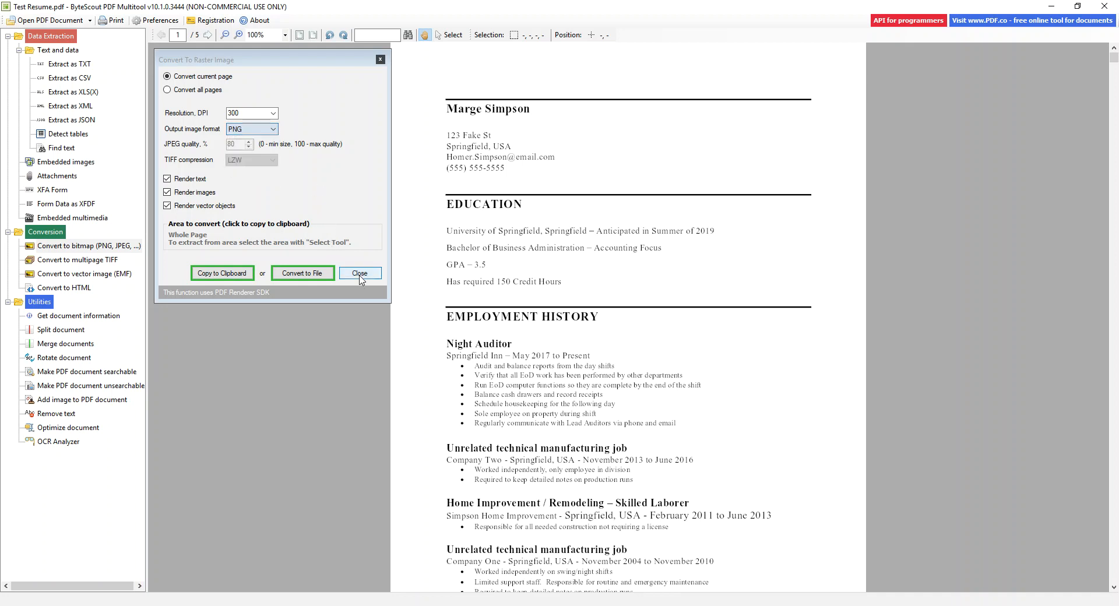
{"action": "left_click", "coordinate": [360, 274]}
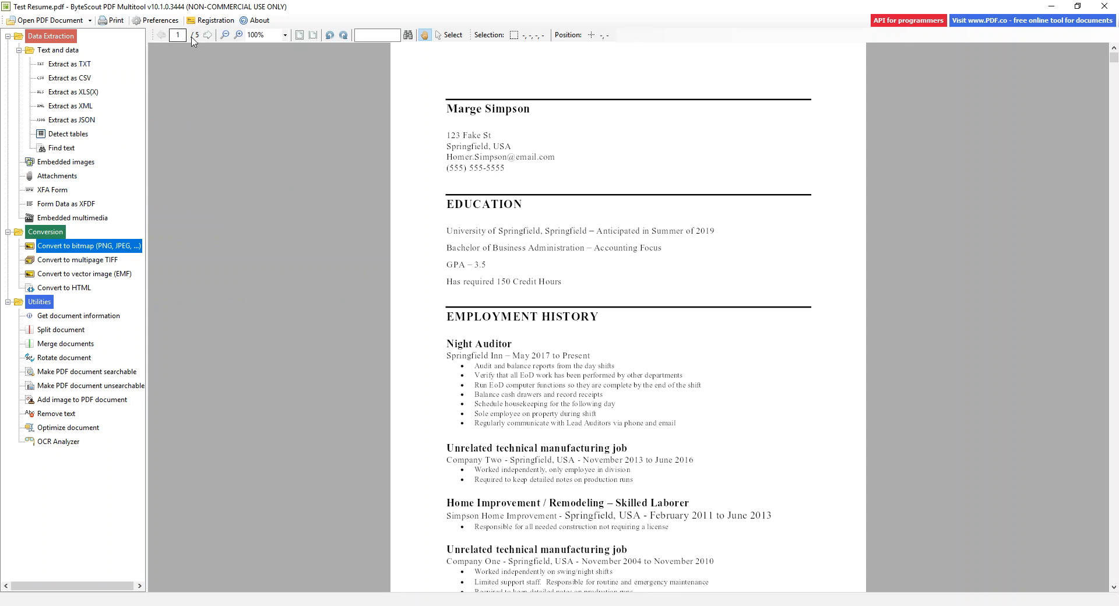
- Page through Test Resume.pdf up to page 4, then return to page 1
{"action": "left_click", "coordinate": [209, 36]}
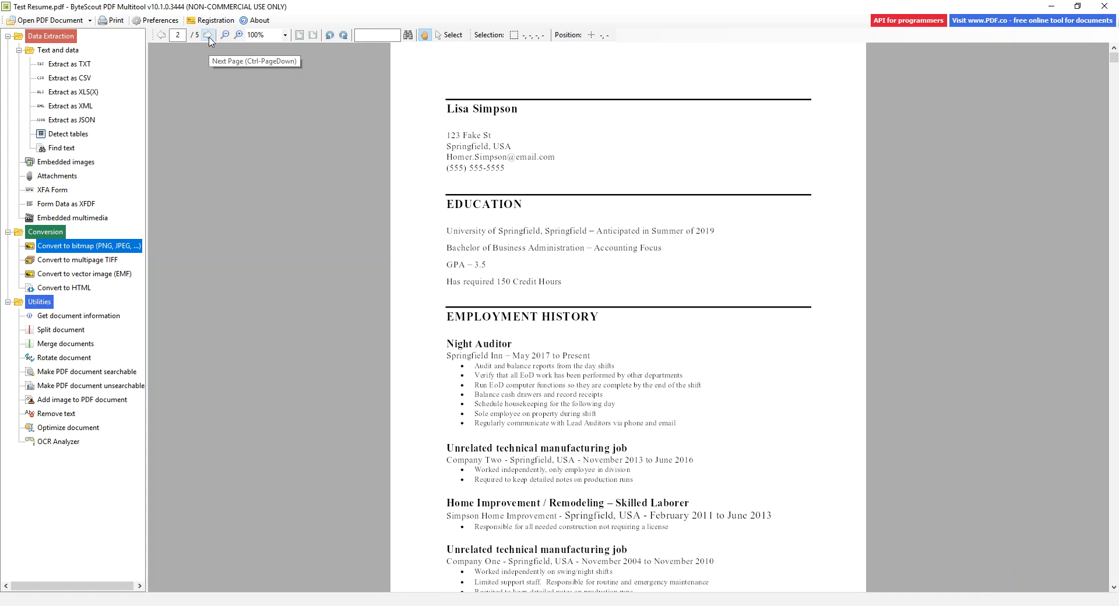
{"action": "left_click", "coordinate": [209, 37]}
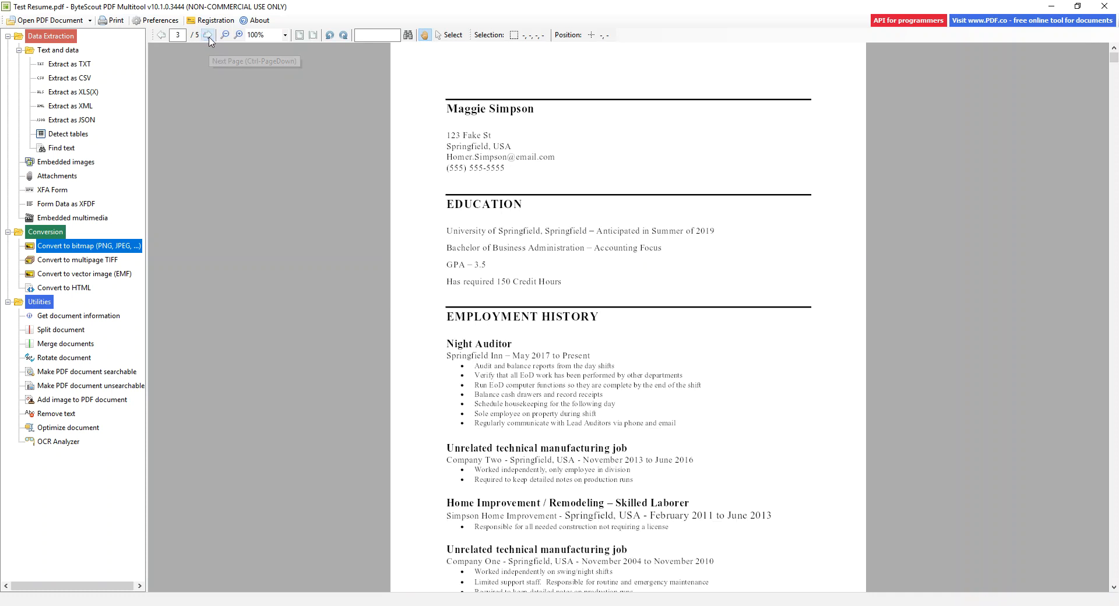
{"action": "left_click", "coordinate": [209, 37]}
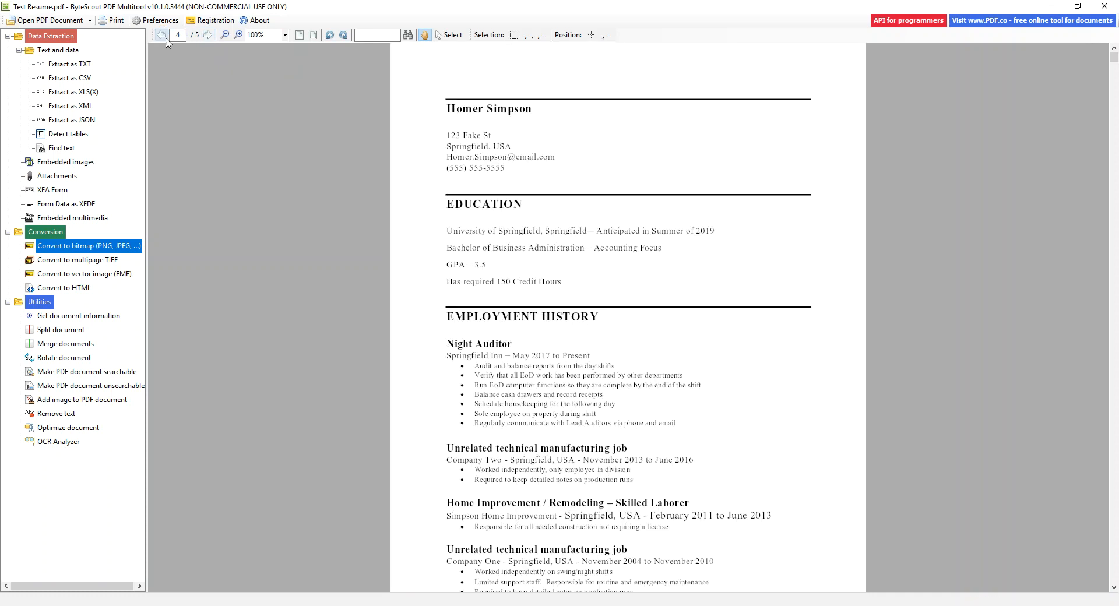
{"action": "left_click", "coordinate": [163, 36]}
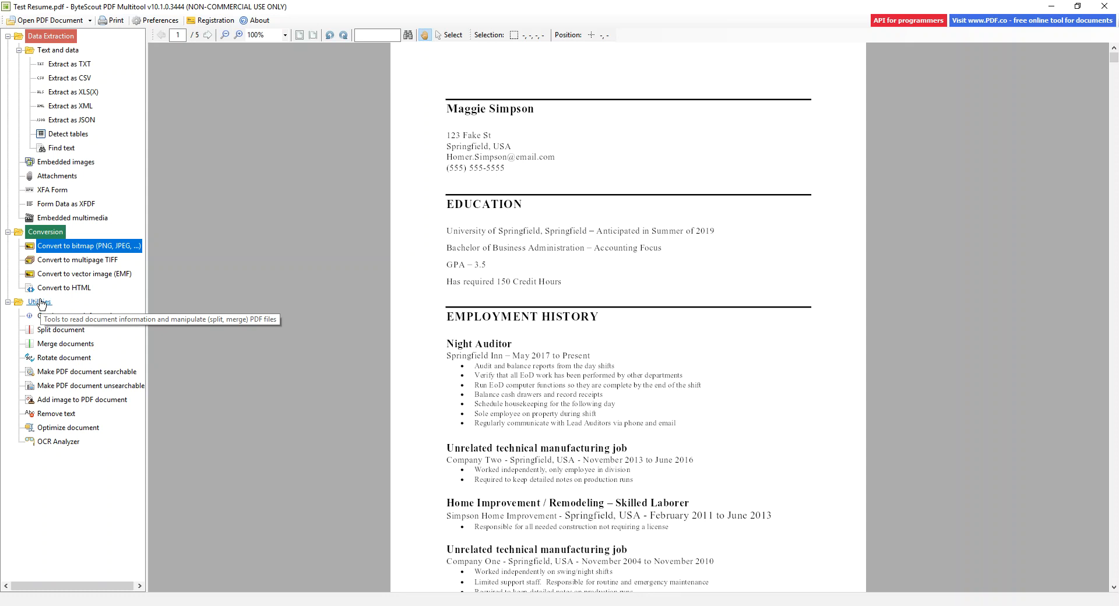
- Set up a split of Test Resume.pdf into two parts, with page 3 starting the second part
{"action": "left_click", "coordinate": [80, 334]}
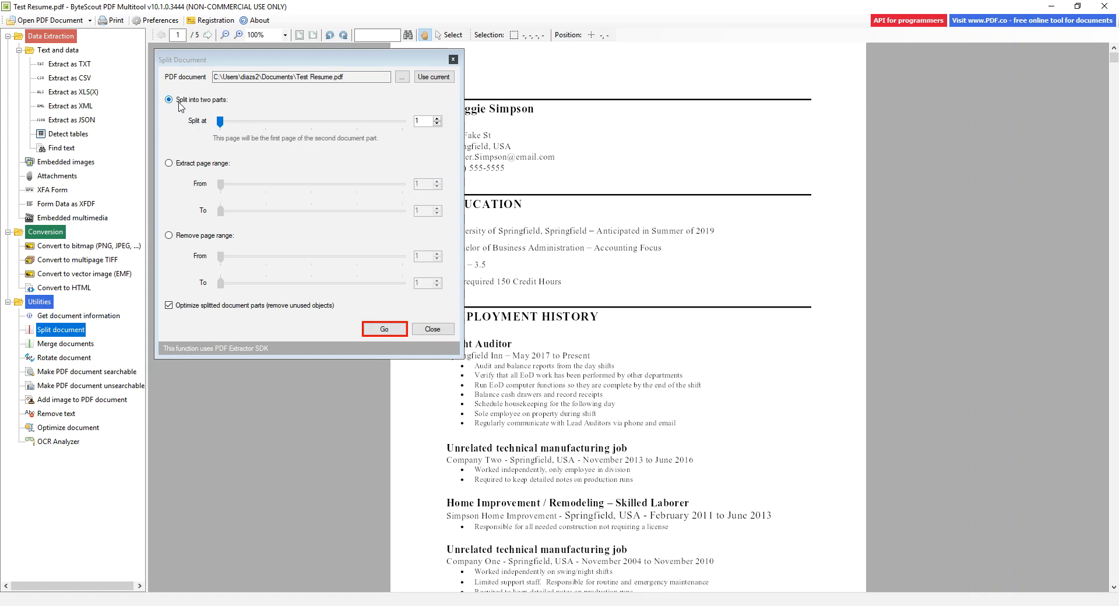
{"action": "left_click_drag", "start_coordinate": [219, 123], "coordinate": [324, 123]}
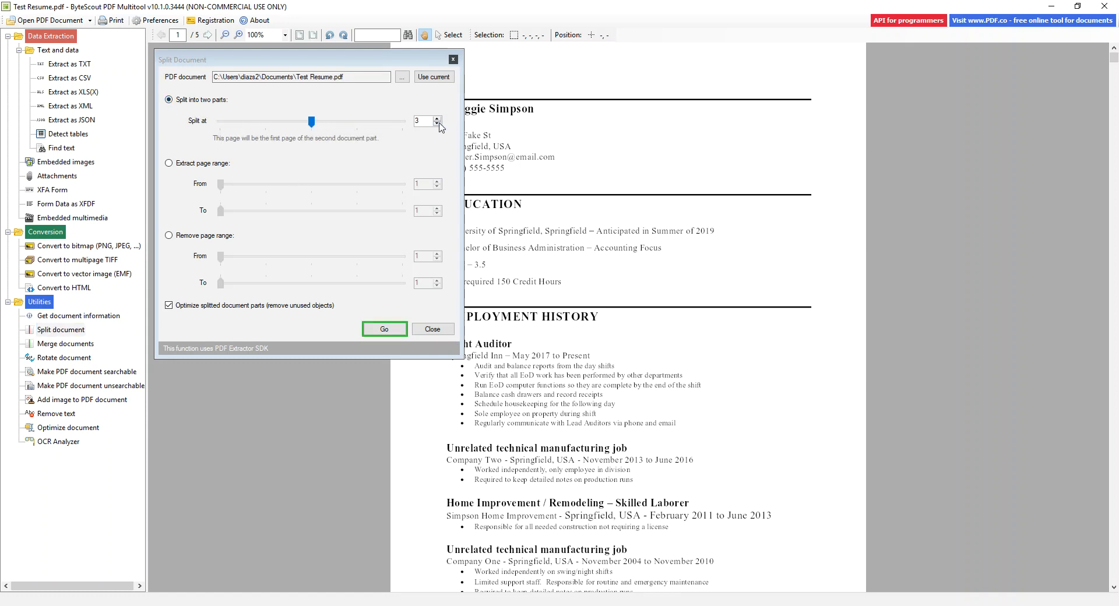
- Try extracting page range 1 to 2 and removing page range 3 to 4, then return to splitting into two parts
{"action": "left_click", "coordinate": [169, 164]}
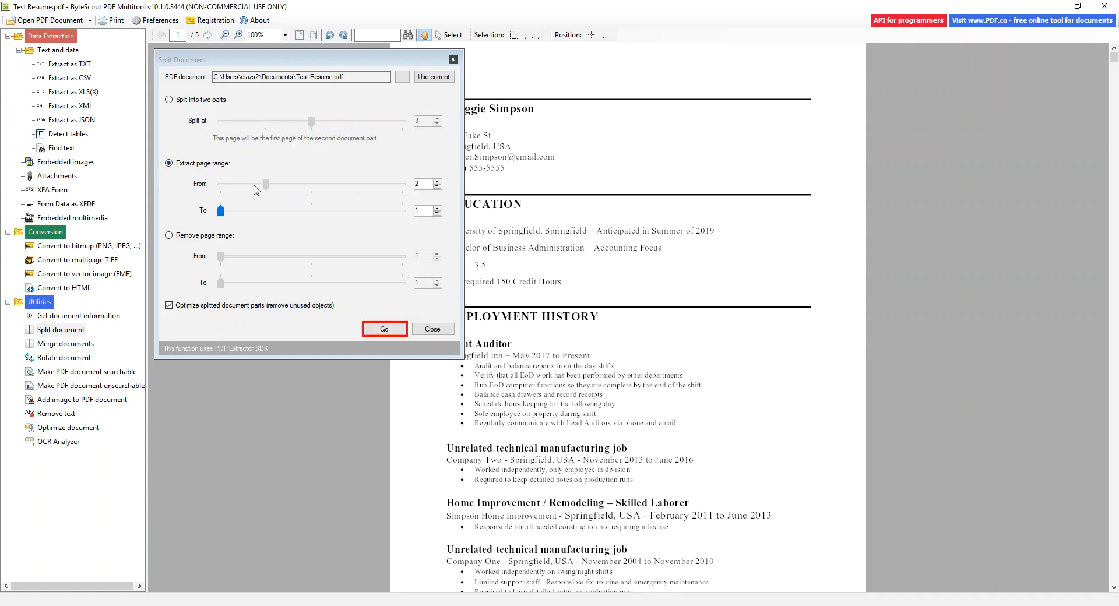
{"action": "left_click_drag", "start_coordinate": [221, 212], "coordinate": [244, 214]}
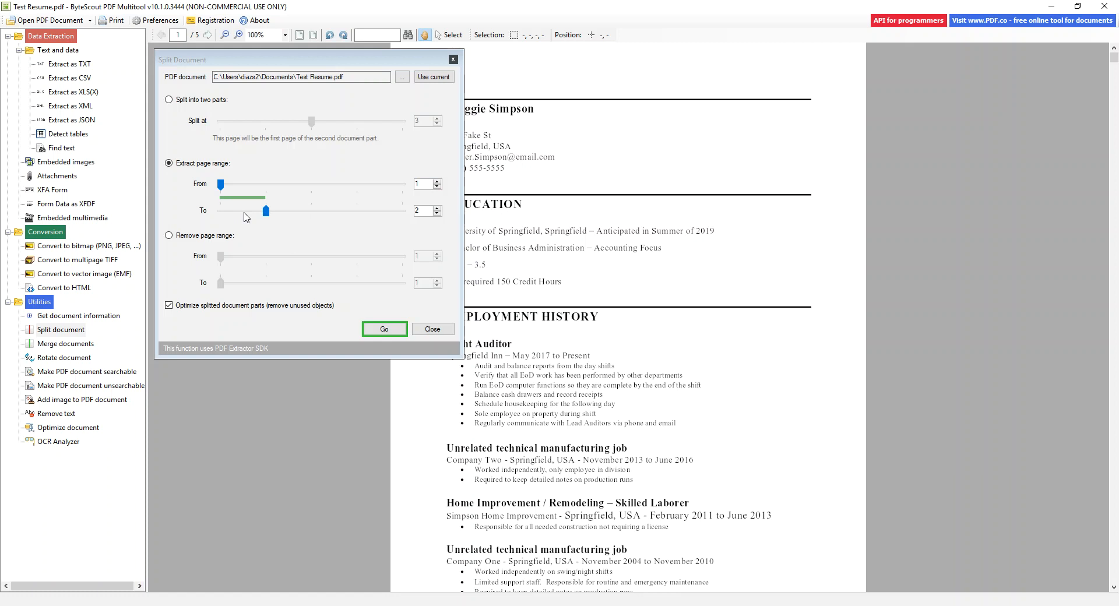
{"action": "left_click", "coordinate": [169, 235]}
{"action": "left_click_drag", "start_coordinate": [221, 257], "coordinate": [302, 257]}
{"action": "left_click_drag", "start_coordinate": [221, 283], "coordinate": [335, 284]}
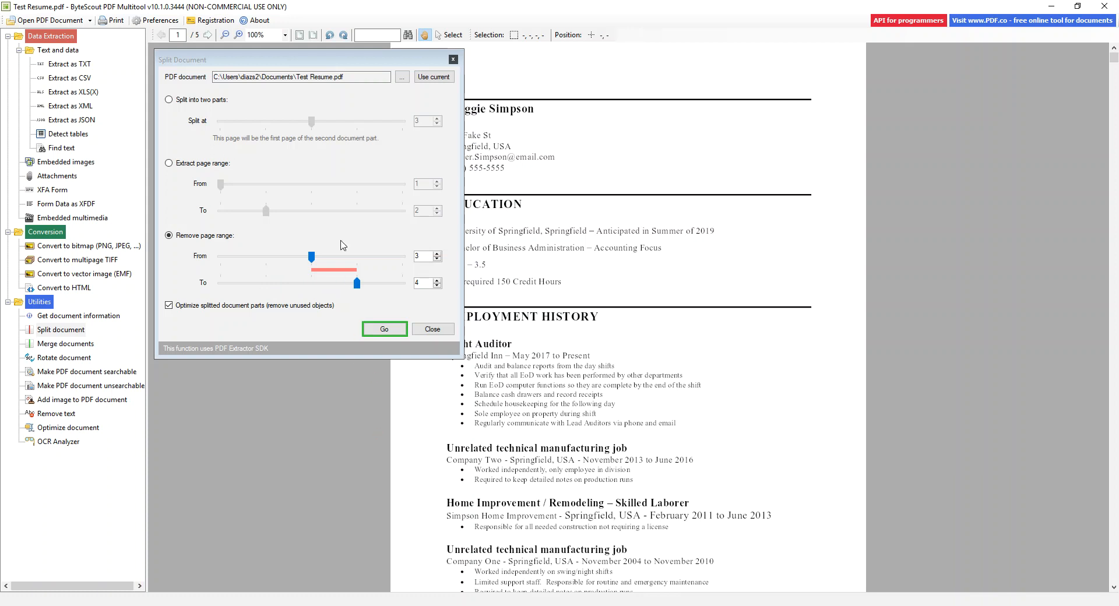
{"action": "left_click", "coordinate": [168, 100]}
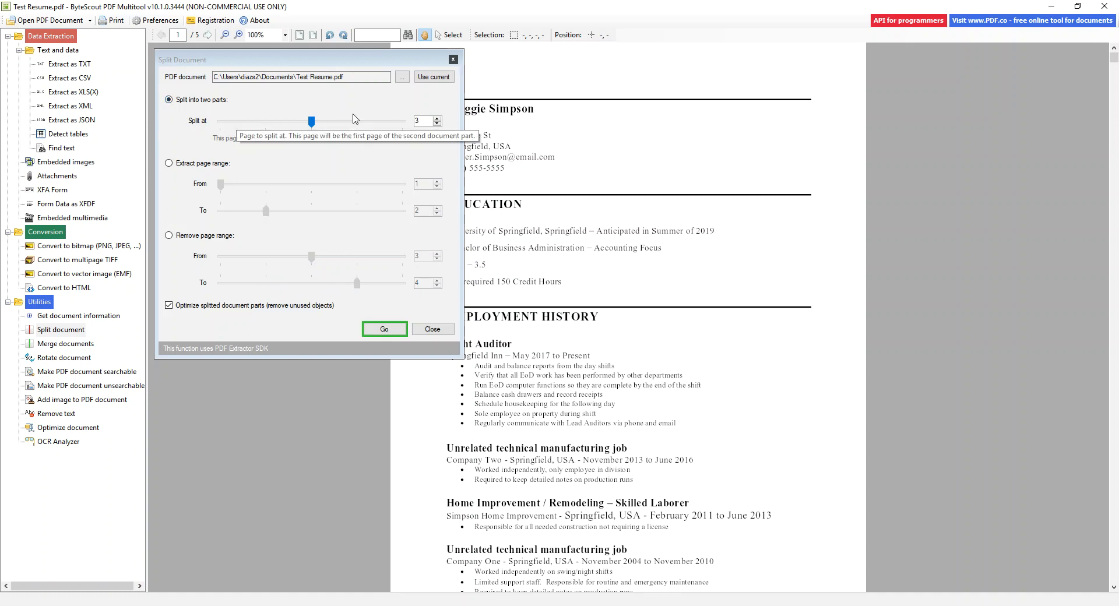
- Run the split and save the first document part as Test Resume_Ladies in the PDF Multitool folder
{"action": "left_click", "coordinate": [390, 330]}
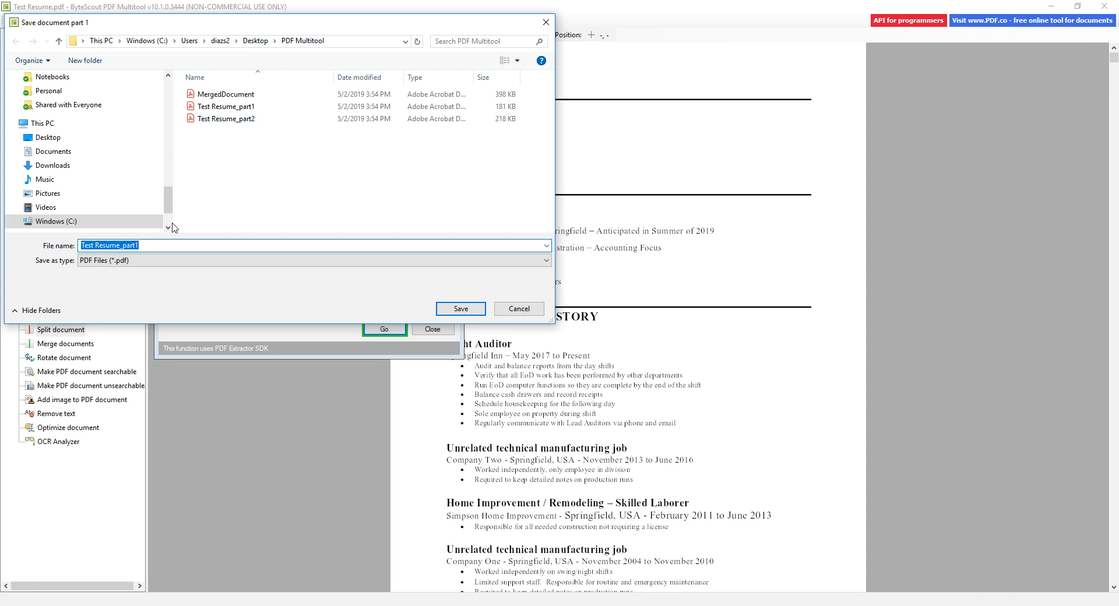
{"action": "left_click", "coordinate": [155, 246]}
{"action": "key", "text": "BackSpace"}
{"action": "type", "text": "Ladies"}
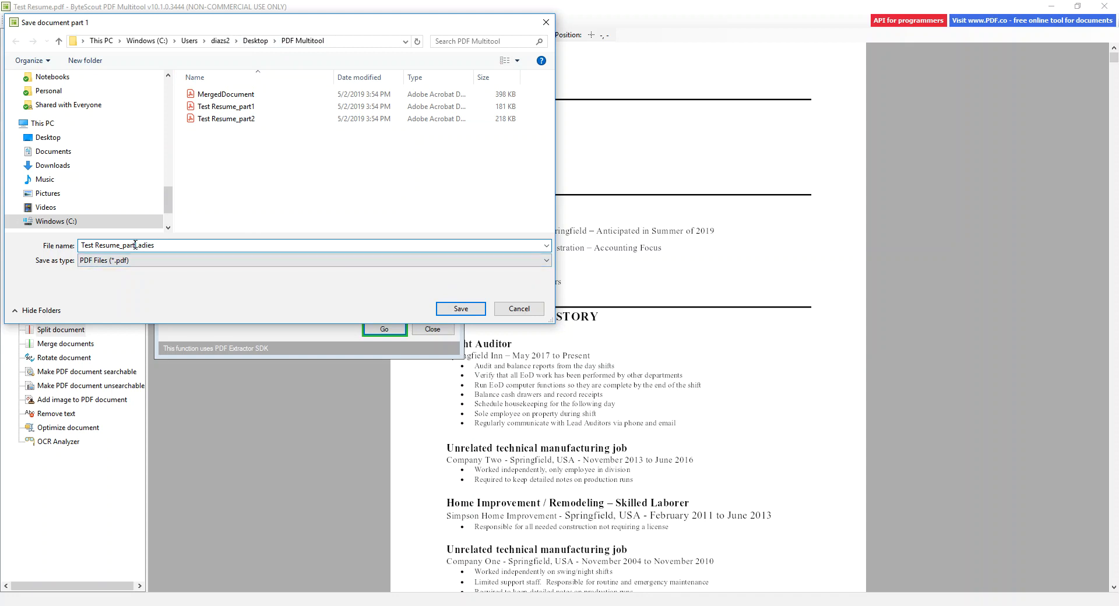
{"action": "key", "text": "BackSpace"}
{"action": "key", "text": "BackSpace"}
{"action": "key", "text": "BackSpace"}
{"action": "left_click", "coordinate": [448, 307]}
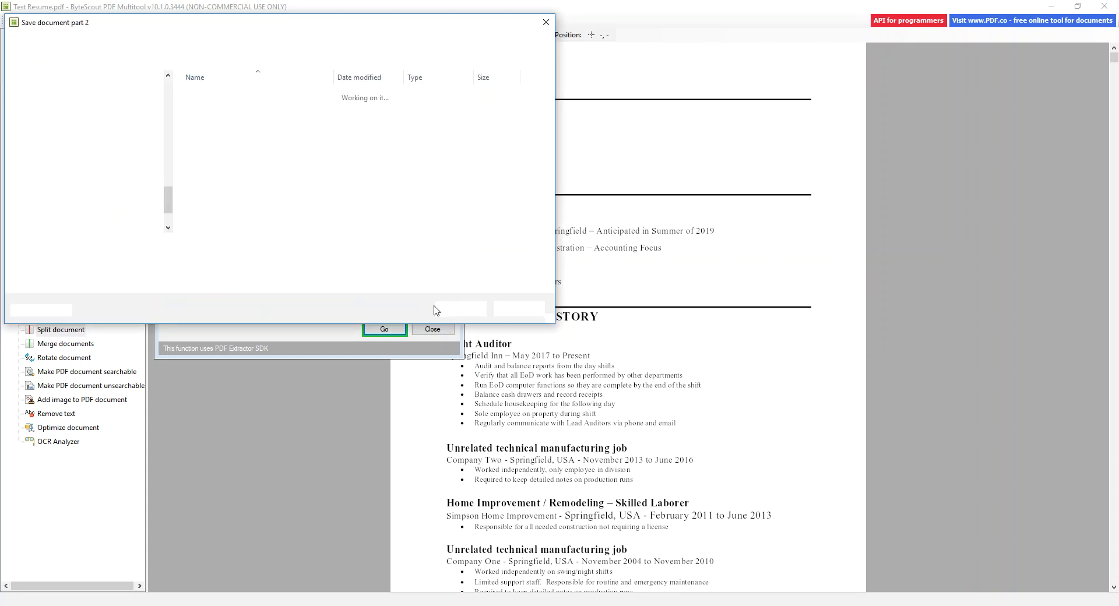
- Save the second document part as Test Resume_Men in the same folder
{"action": "left_click", "coordinate": [146, 245]}
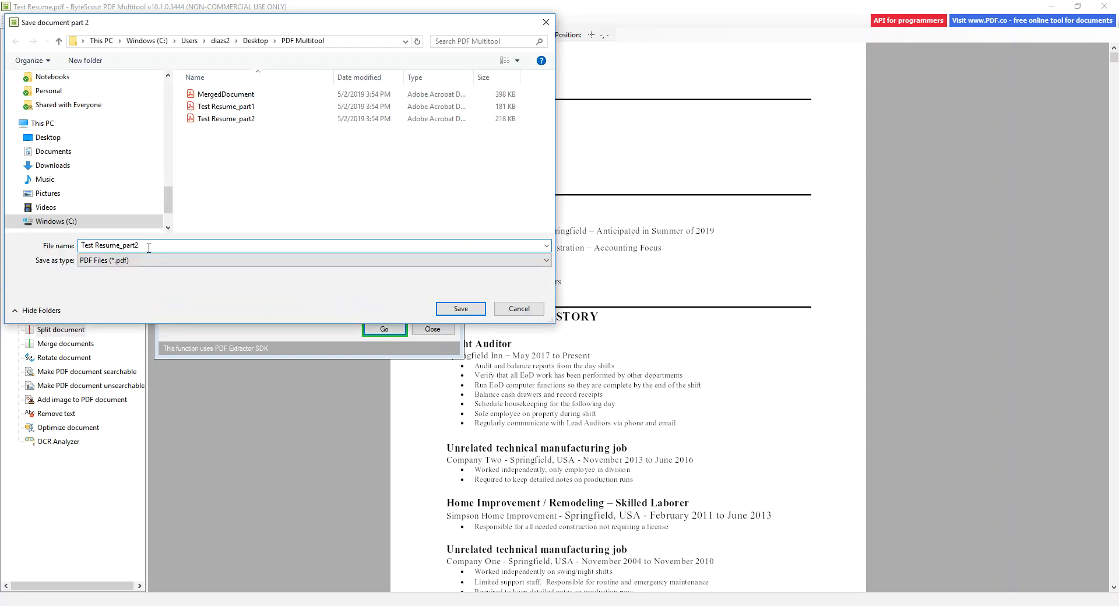
{"action": "key", "text": "BackSpace"}
{"action": "key", "text": "BackSpace"}
{"action": "key", "text": "BackSpace"}
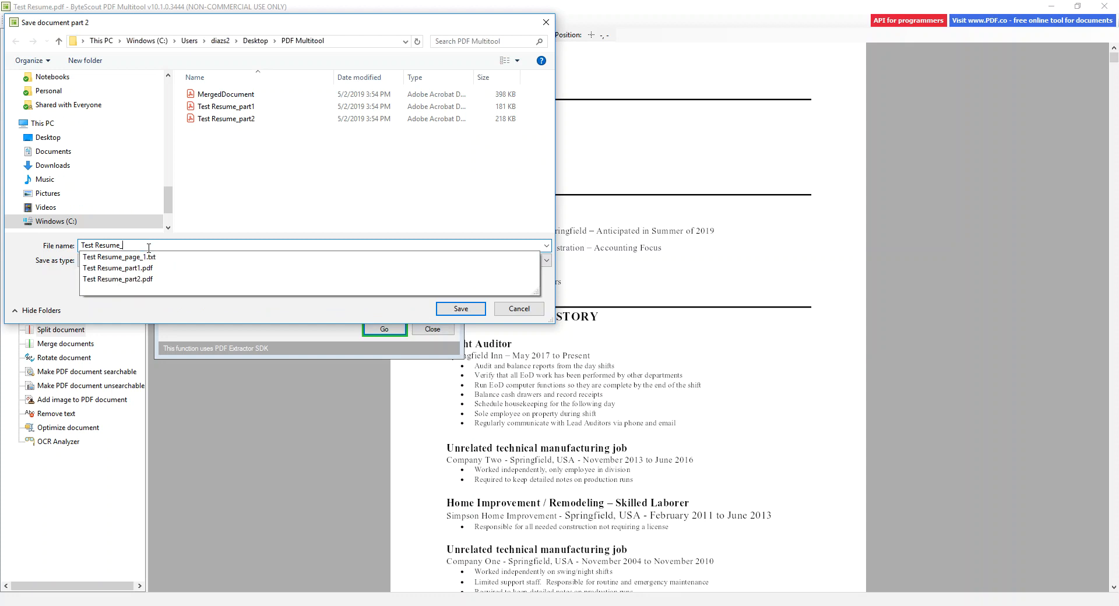
{"action": "type", "text": "Men"}
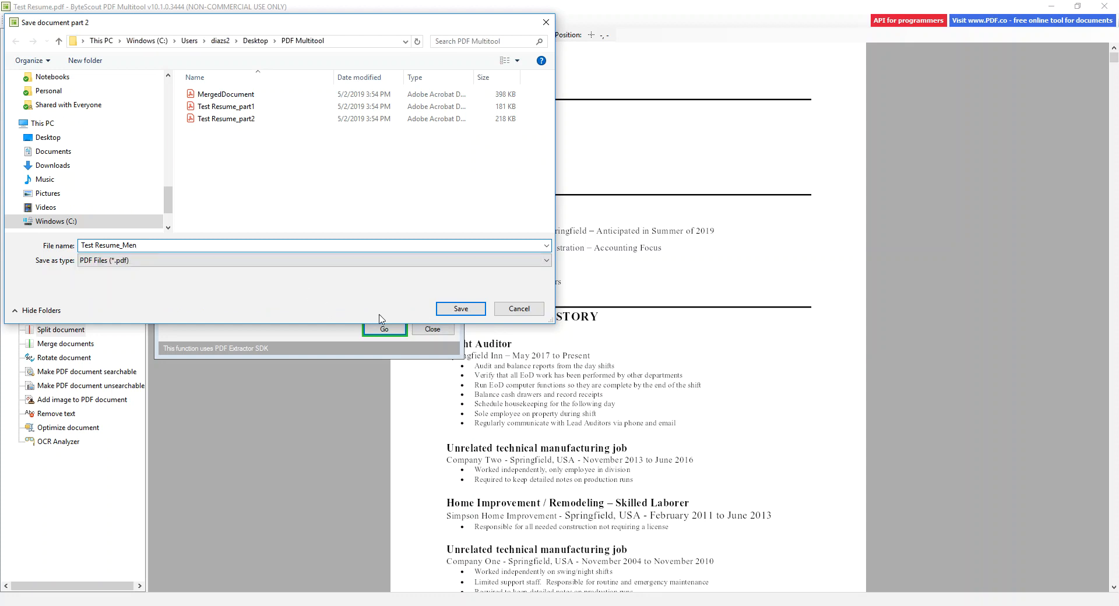
{"action": "left_click", "coordinate": [452, 309]}
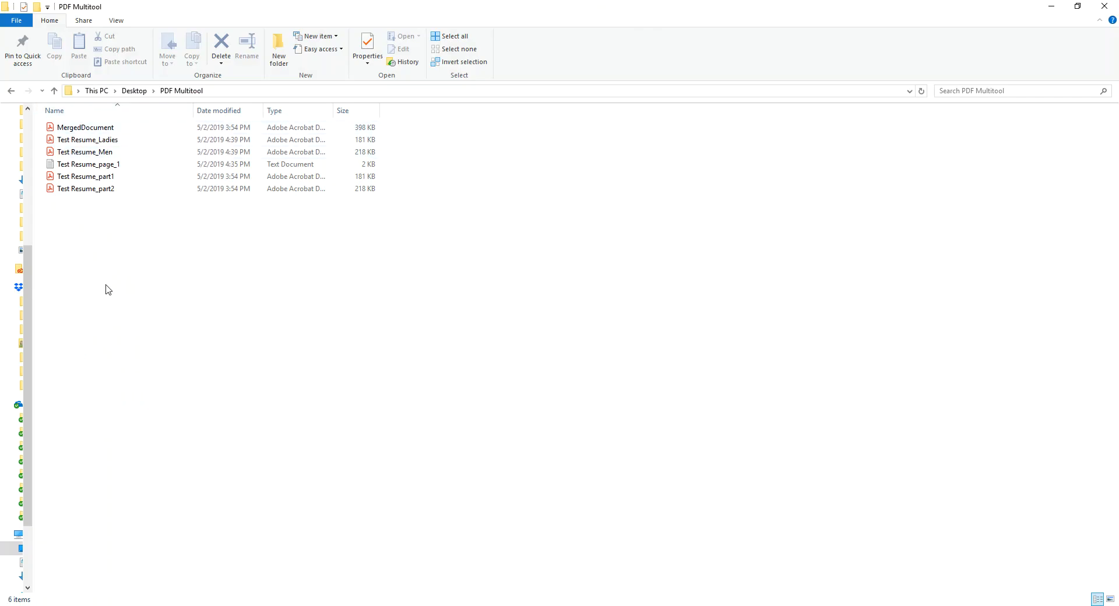
- From File Explorer, open Test Resume_Ladies in Acrobat, check both of its pages, and close it
{"action": "left_click", "coordinate": [92, 142]}
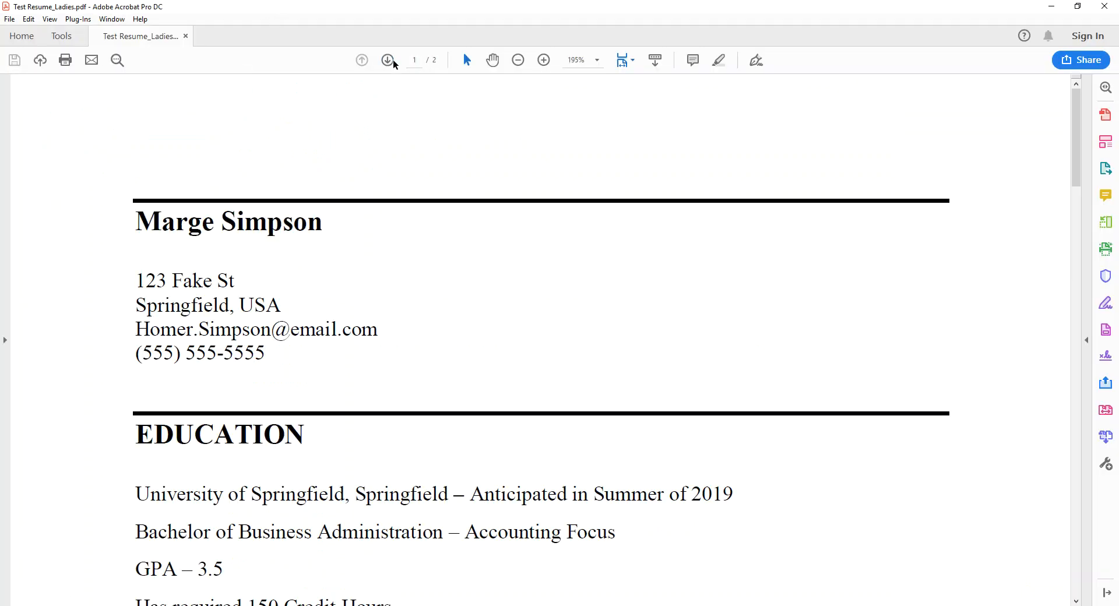
{"action": "left_click", "coordinate": [388, 63]}
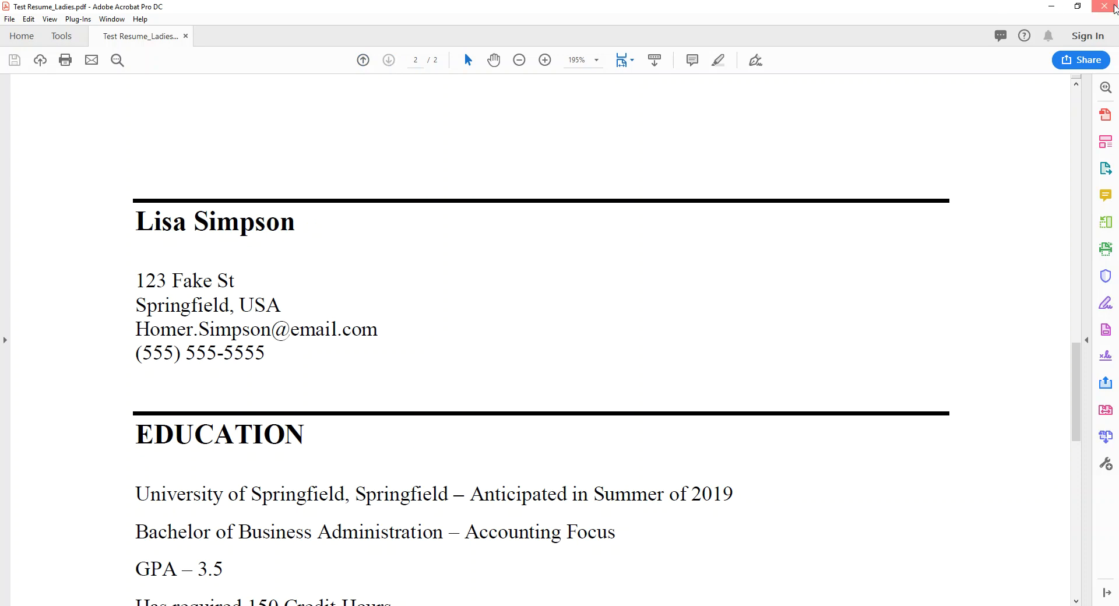
{"action": "left_click", "coordinate": [1115, 7]}
- Open Test Resume_Men in Acrobat, page through to page 3 and back to page 1, and close it
{"action": "left_click", "coordinate": [71, 155]}
{"action": "double_click", "coordinate": [70, 155]}
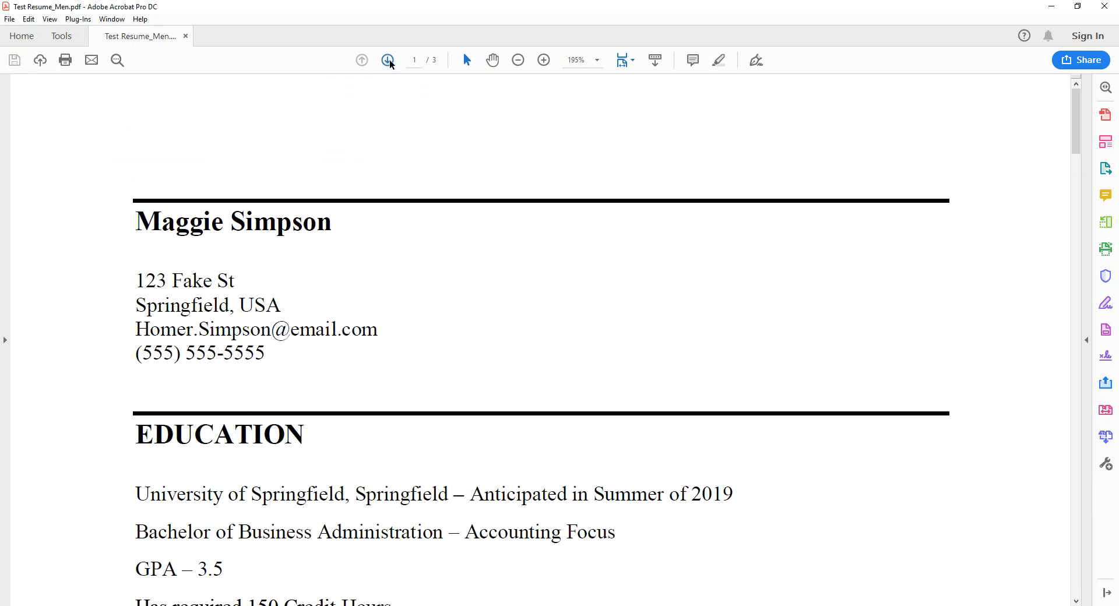
{"action": "left_click", "coordinate": [389, 61]}
{"action": "left_click", "coordinate": [389, 62]}
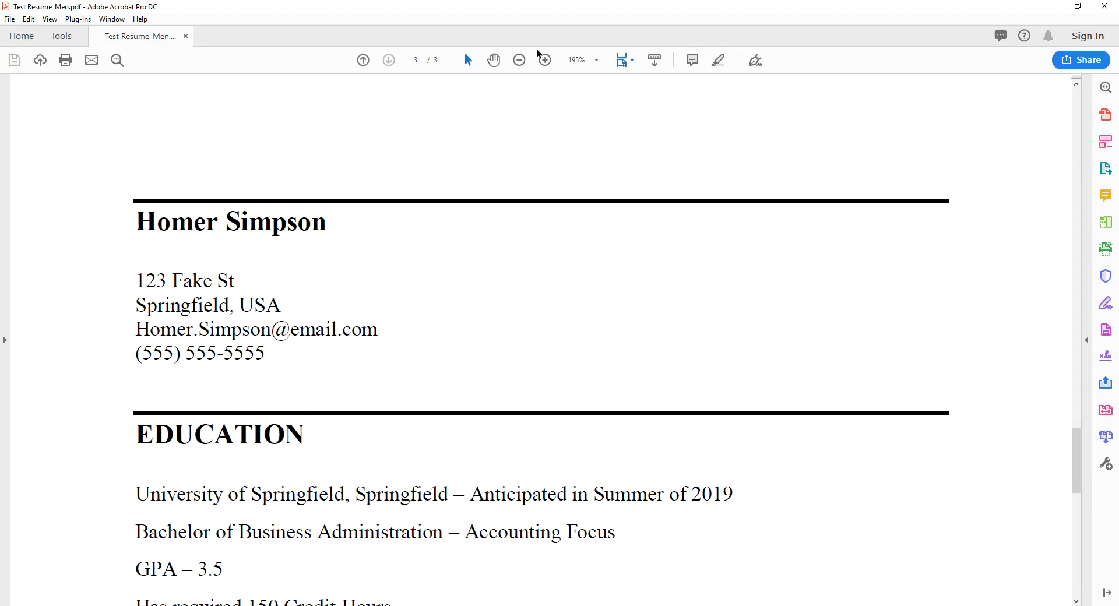
{"action": "left_click", "coordinate": [363, 61]}
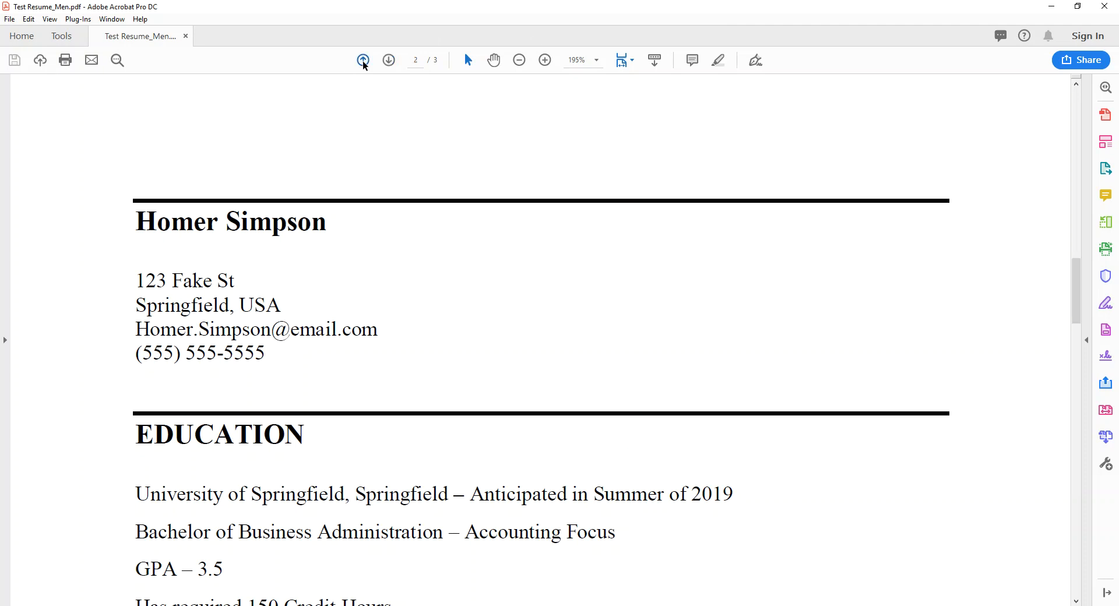
{"action": "left_click", "coordinate": [363, 60]}
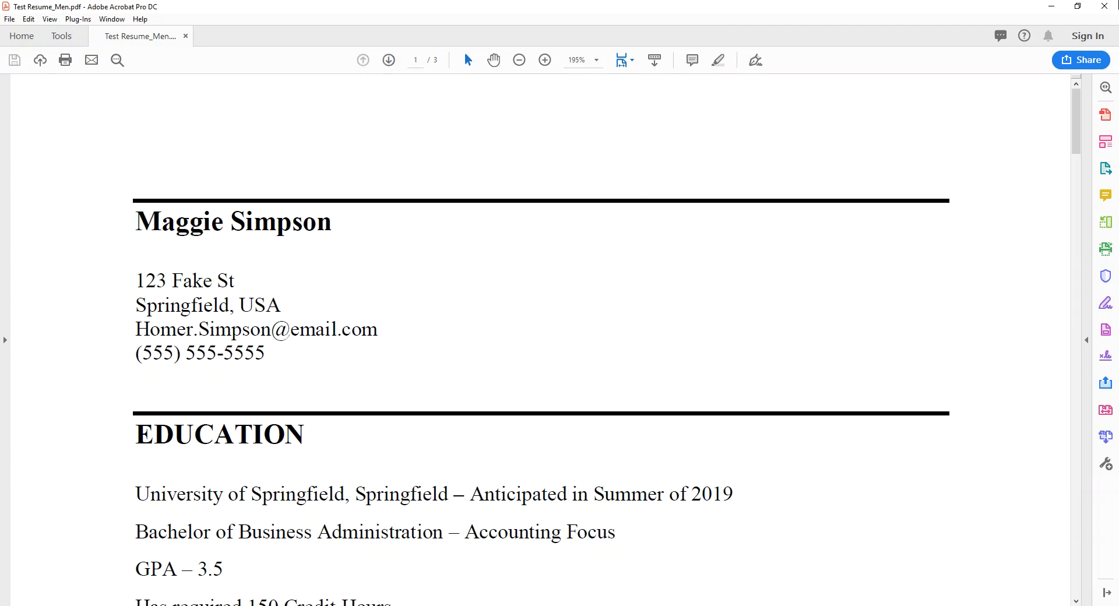
{"action": "left_click", "coordinate": [1104, 7]}
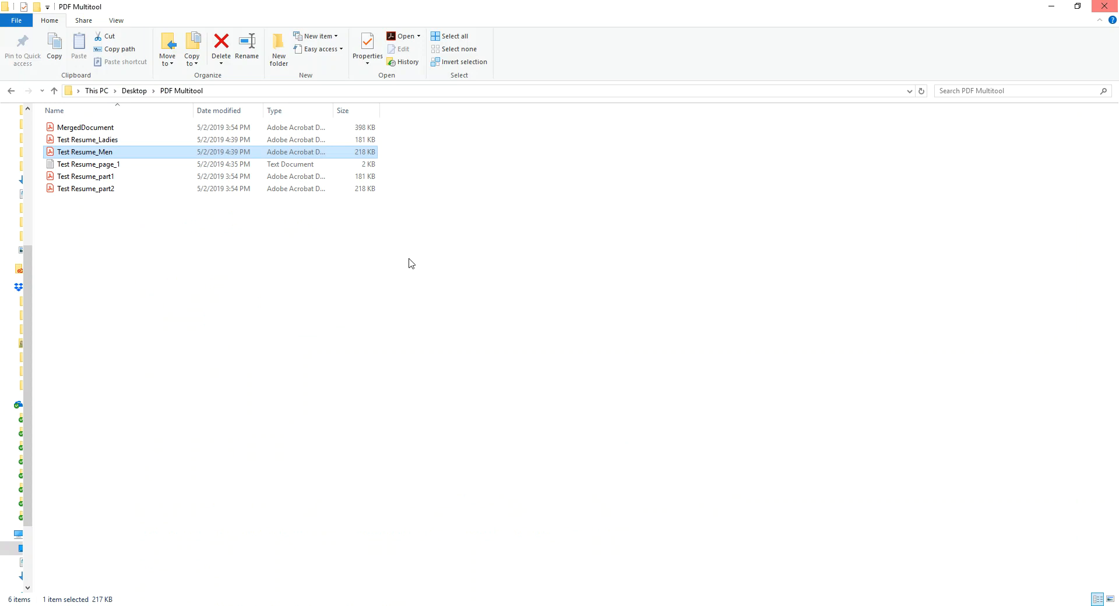
- Close the File Explorer window, return to PDF Multitool, and open MergedDocument.pdf
{"action": "left_click", "coordinate": [1103, 7]}
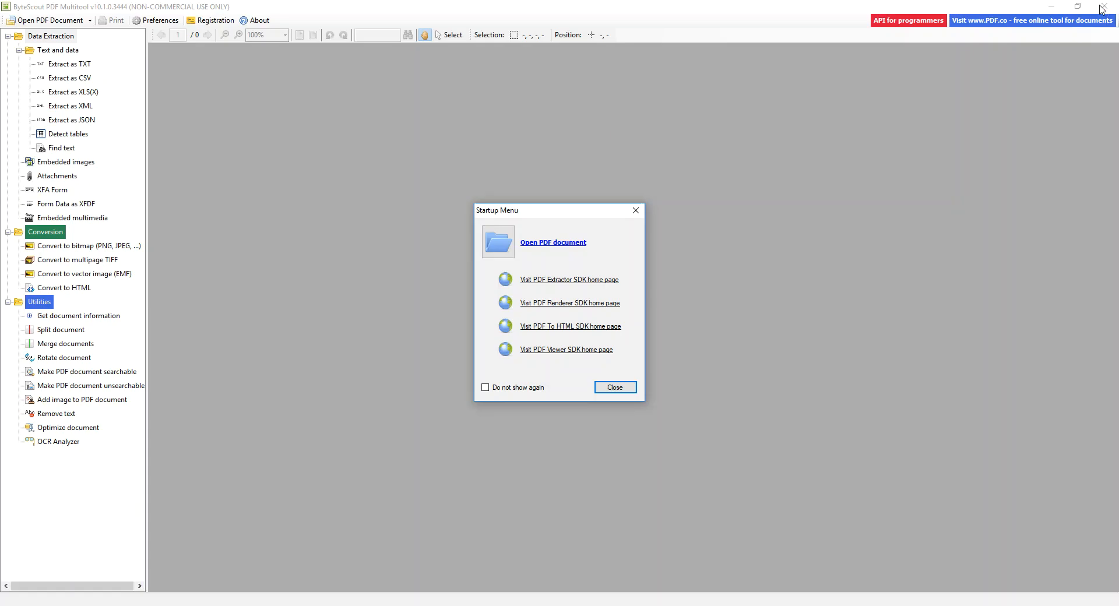
{"action": "left_click", "coordinate": [536, 243]}
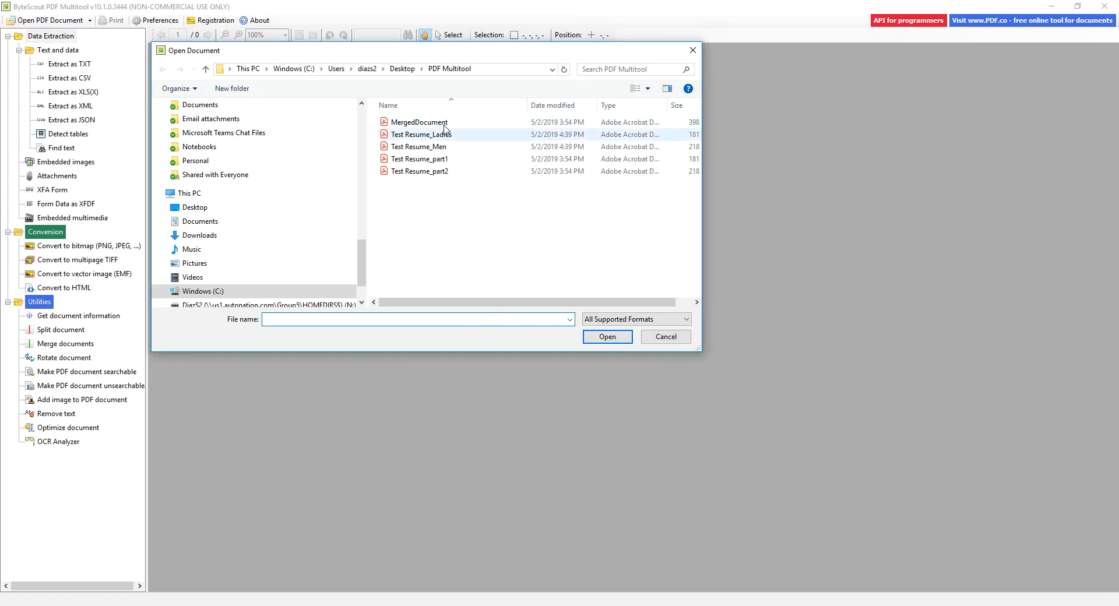
{"action": "double_click", "coordinate": [420, 122]}
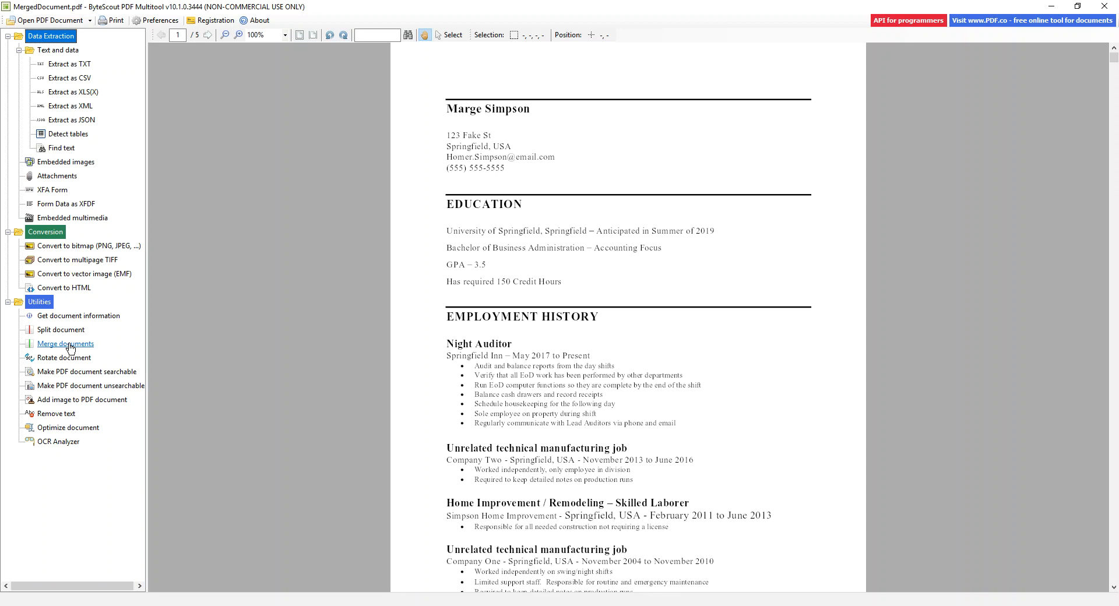
- Start a document merge and add Test Resume_Ladies and Test Resume_Men from the PDF Multitool folder
{"action": "left_click", "coordinate": [70, 345]}
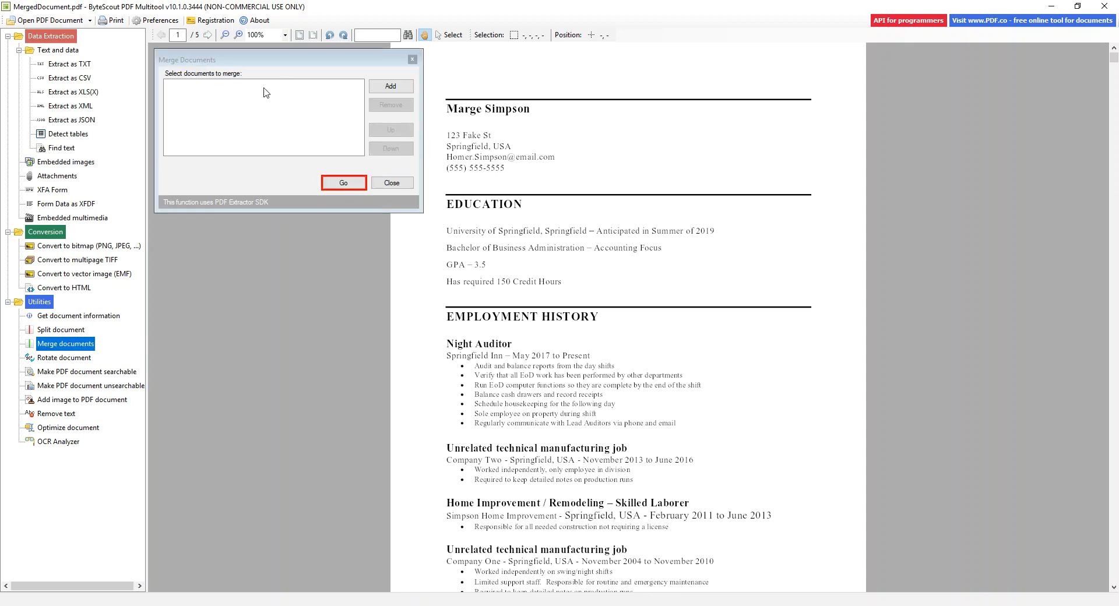
{"action": "left_click", "coordinate": [402, 92]}
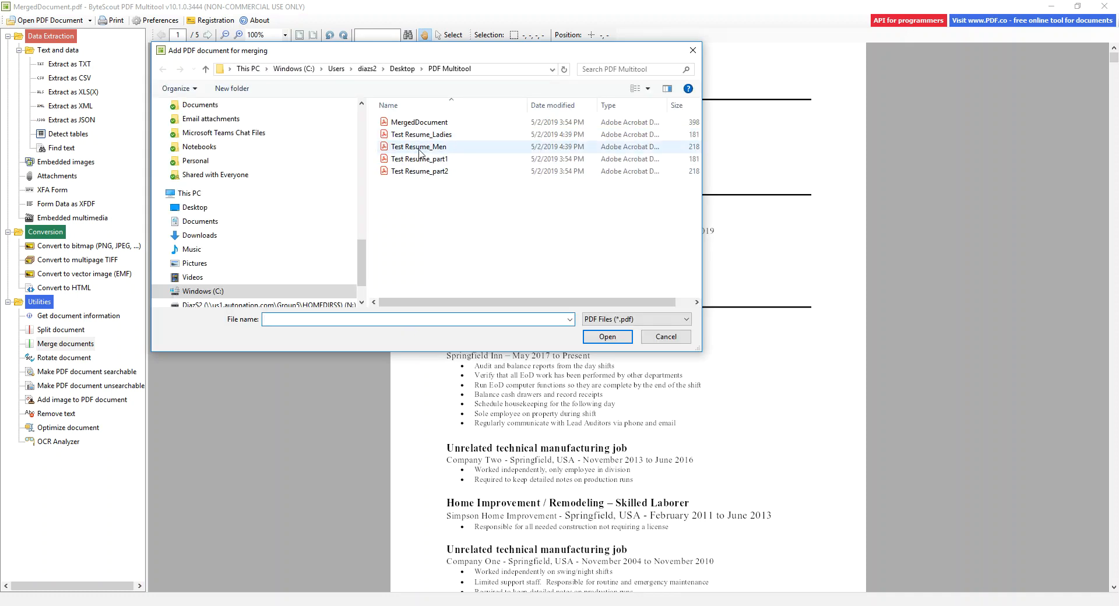
{"action": "left_click", "coordinate": [421, 152]}
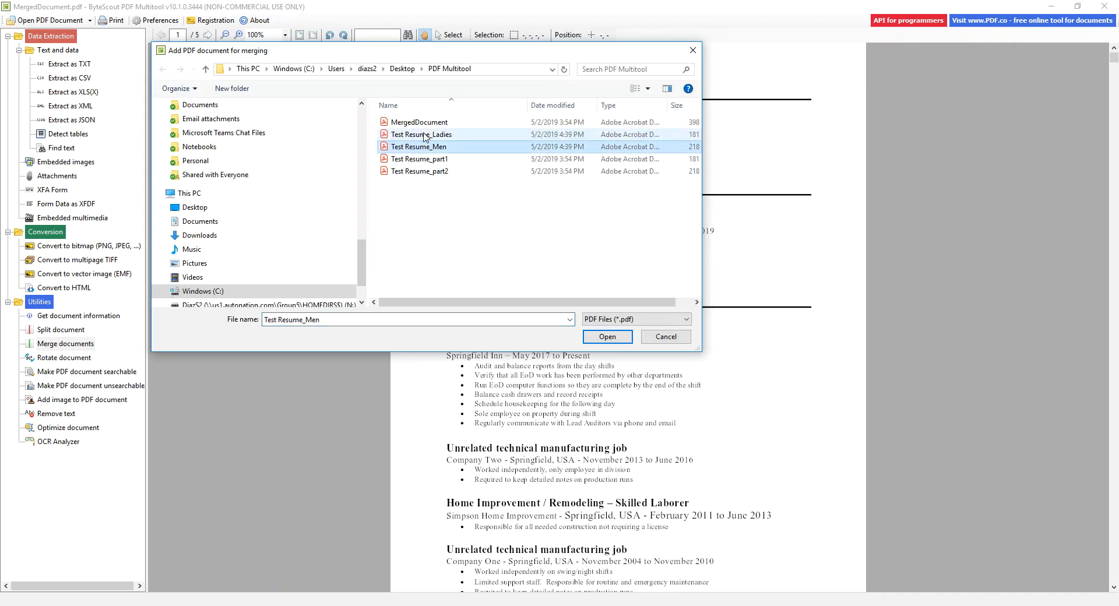
{"action": "left_click", "coordinate": [427, 135], "text": "ctrl"}
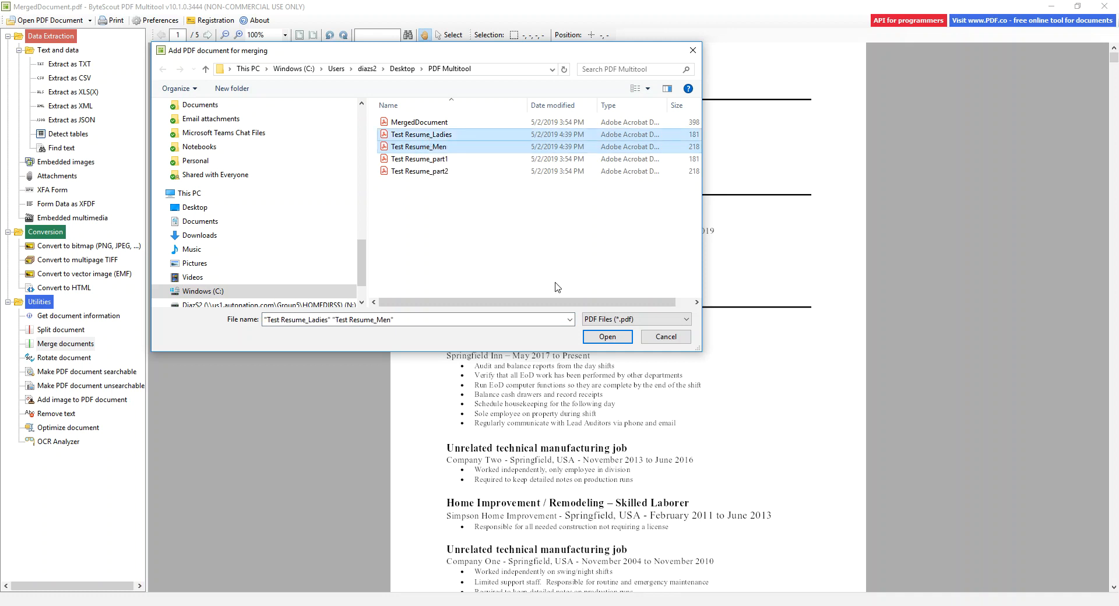
{"action": "left_click", "coordinate": [595, 337]}
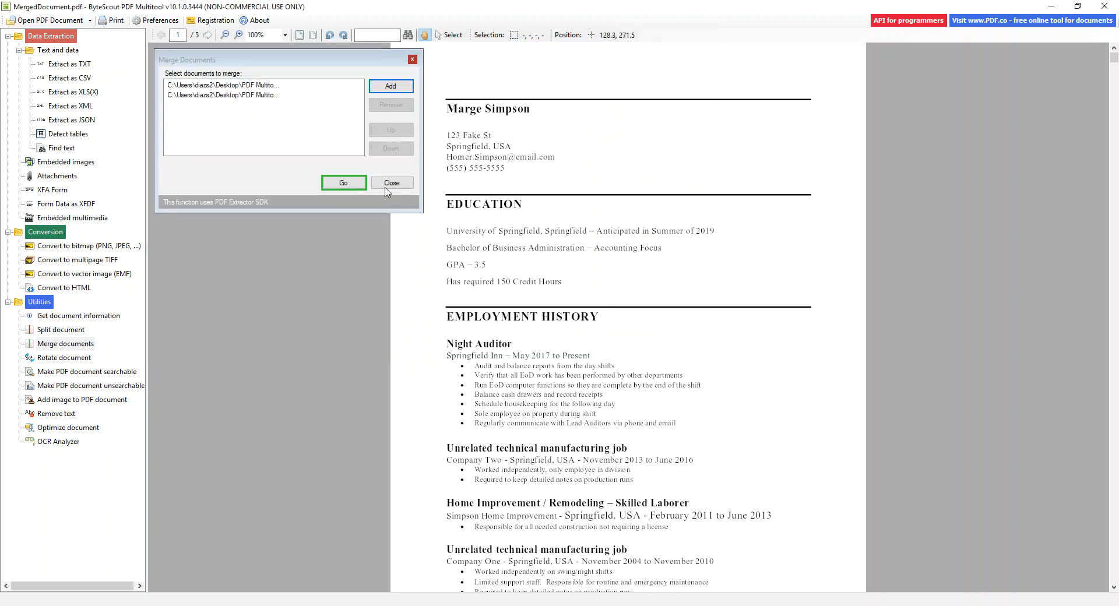
- Run the merge and save the combined PDF as All Resumes in the PDF Multitool folder
{"action": "left_click", "coordinate": [344, 184]}
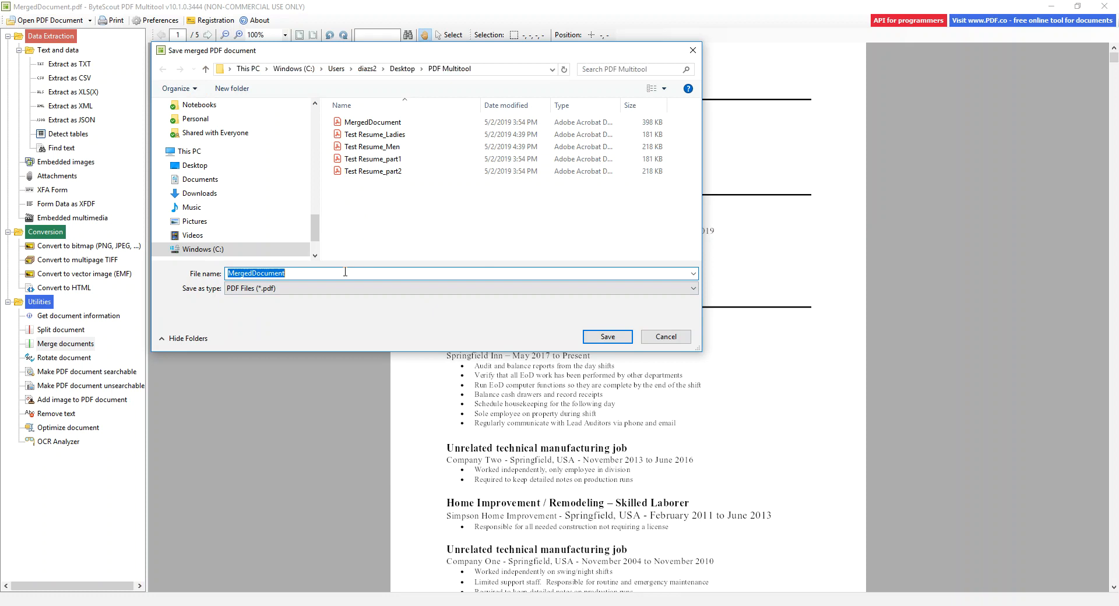
{"action": "key", "text": "BackSpace"}
{"action": "type", "text": "All Resumes"}
{"action": "left_click", "coordinate": [612, 339]}
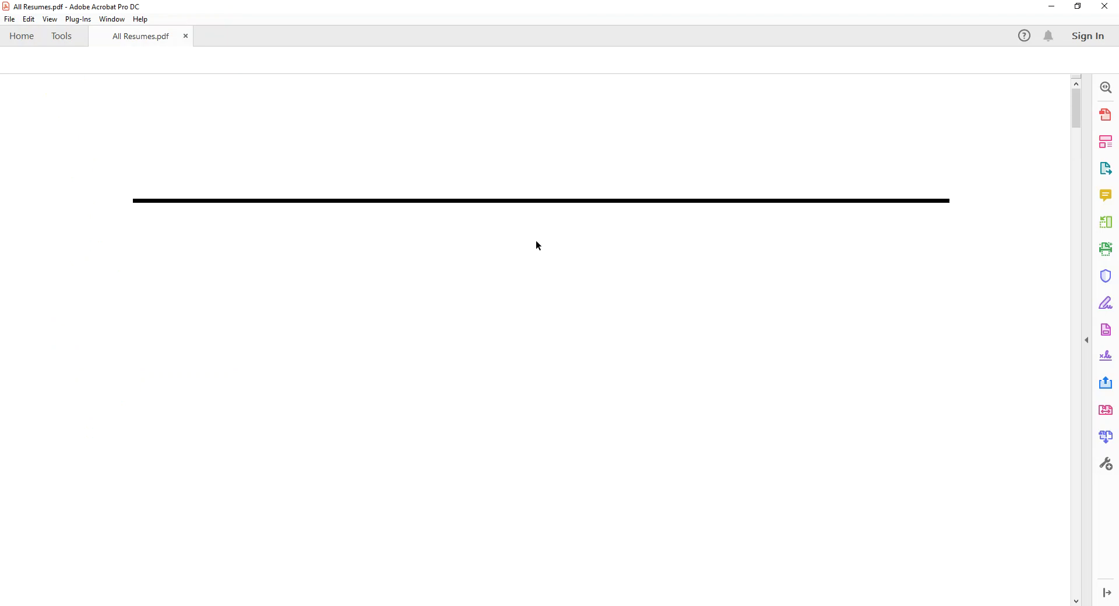
- Page through the merged All Resumes.pdf in Acrobat to page 5, go back to page 4, and close Acrobat
{"action": "scroll", "coordinate": [391, 170], "scroll_direction": "down", "scroll_amount": 1}
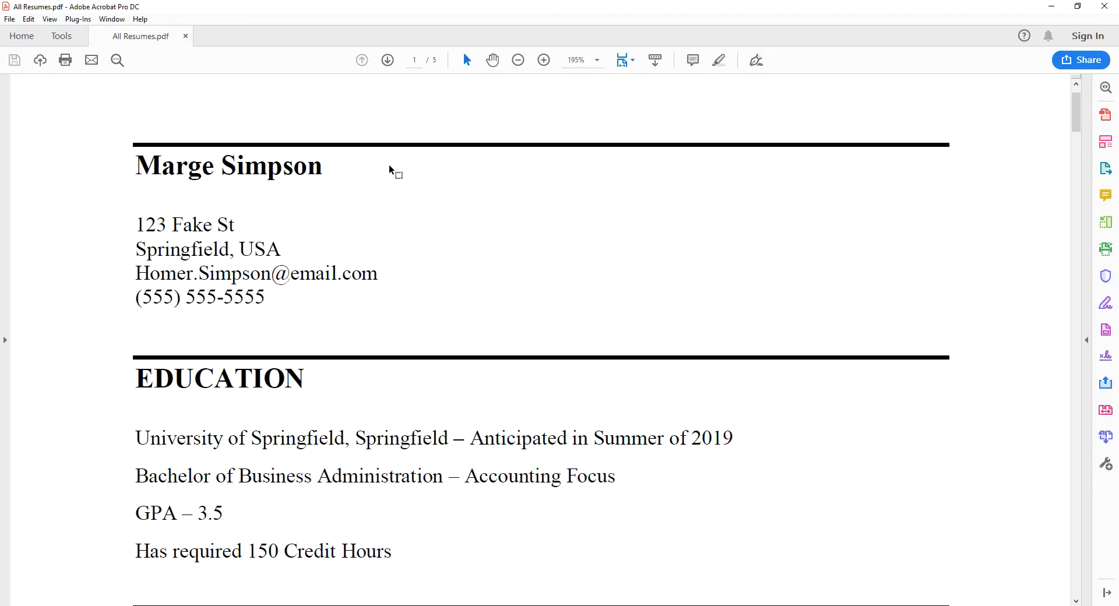
{"action": "scroll", "coordinate": [391, 170], "scroll_direction": "down", "scroll_amount": 2}
{"action": "left_click", "coordinate": [388, 61]}
{"action": "left_click", "coordinate": [388, 61]}
{"action": "left_click", "coordinate": [389, 61]}
{"action": "left_click", "coordinate": [389, 60]}
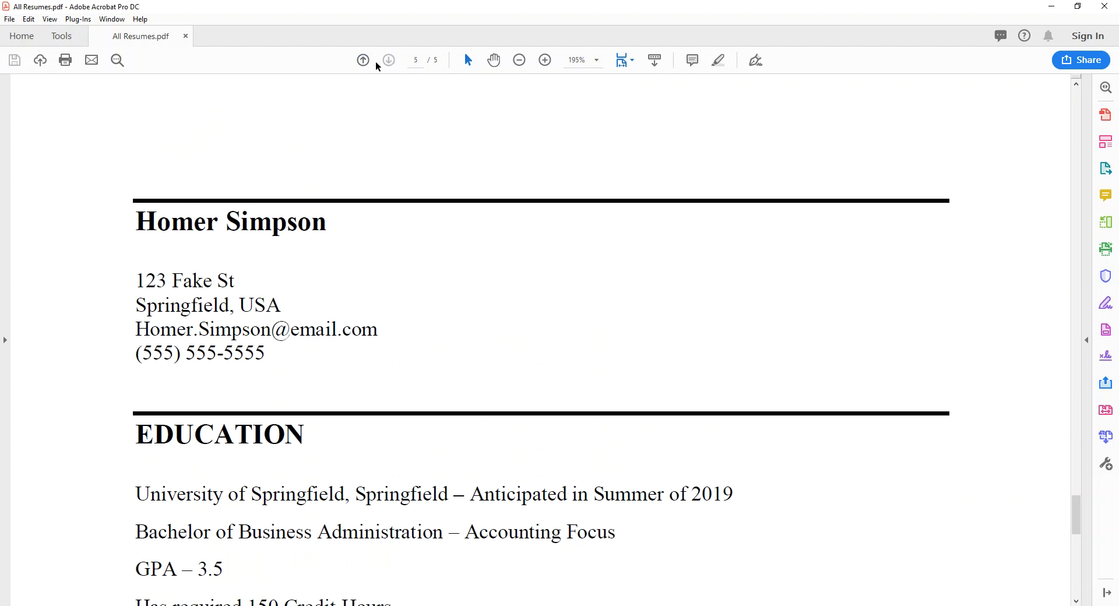
{"action": "left_click", "coordinate": [363, 60]}
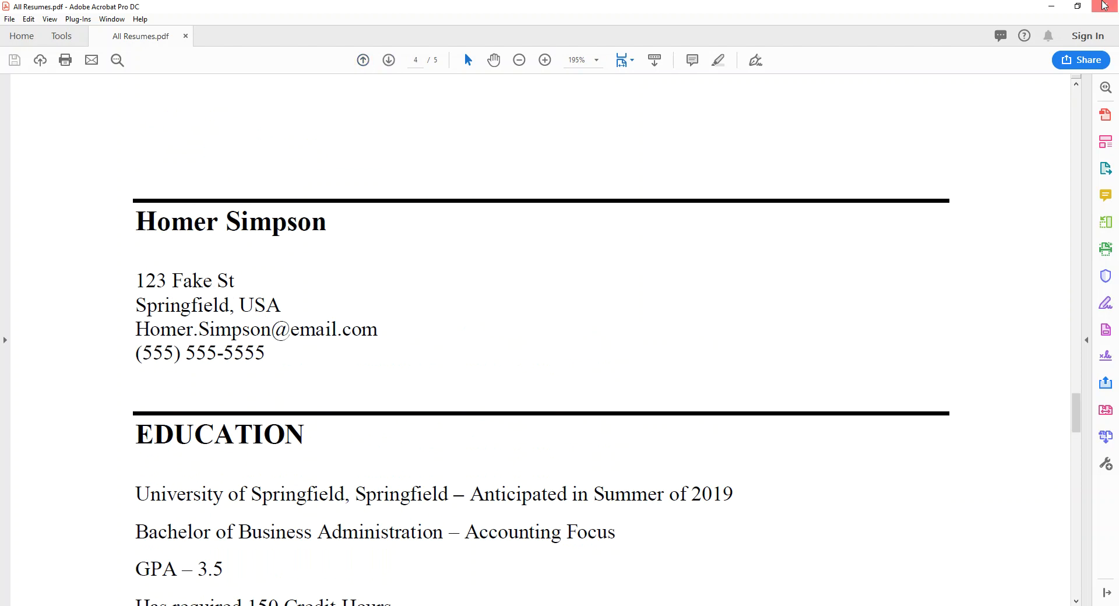
{"action": "left_click", "coordinate": [1103, 6]}
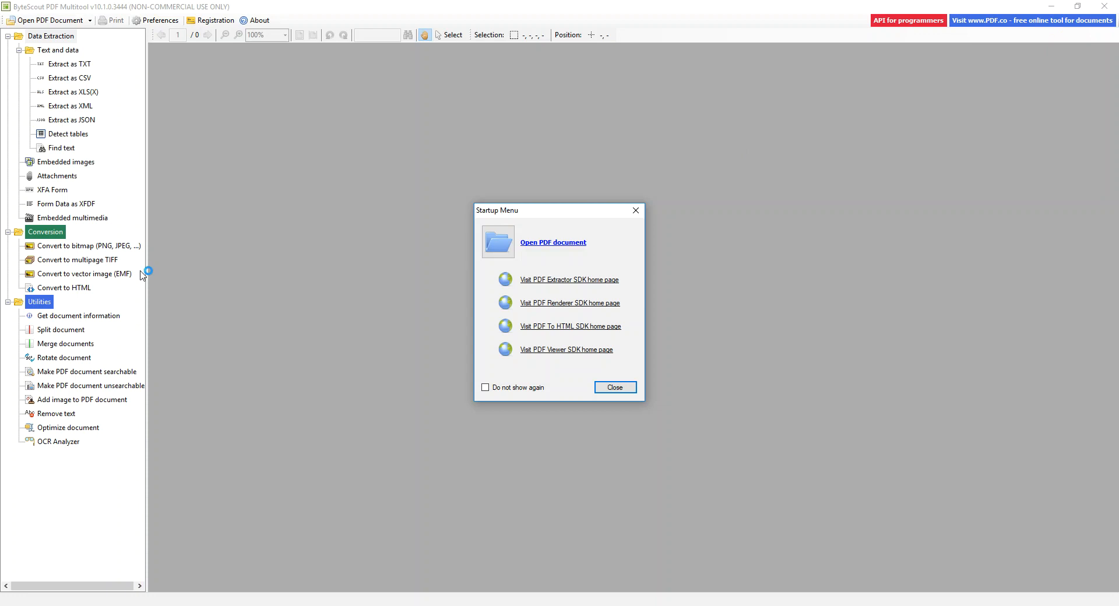